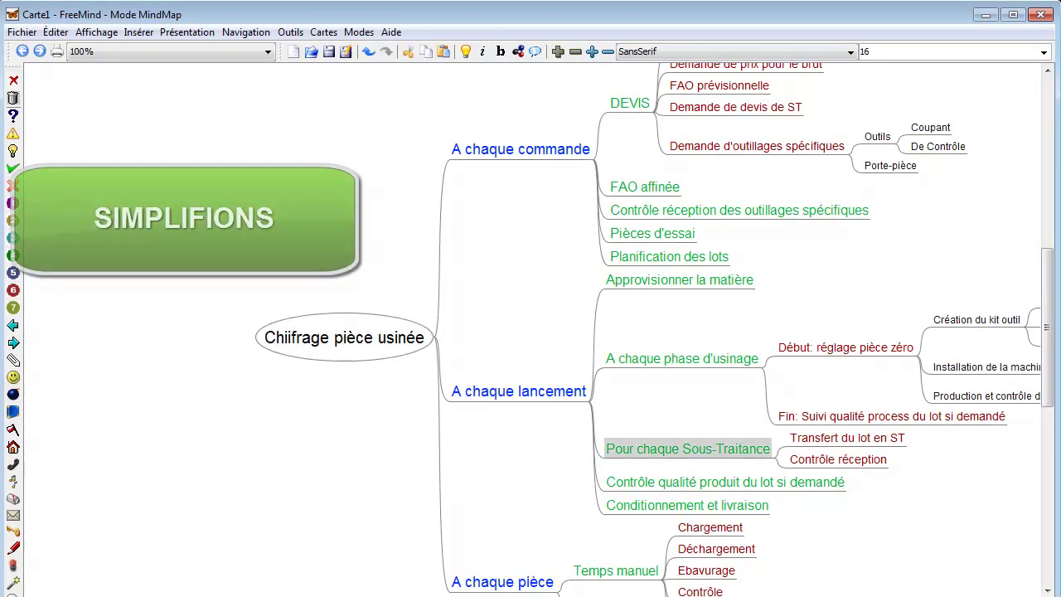
- Fold the DEVIS branch to hide sub-items like Digitalisation de la pièce
click(519, 390)
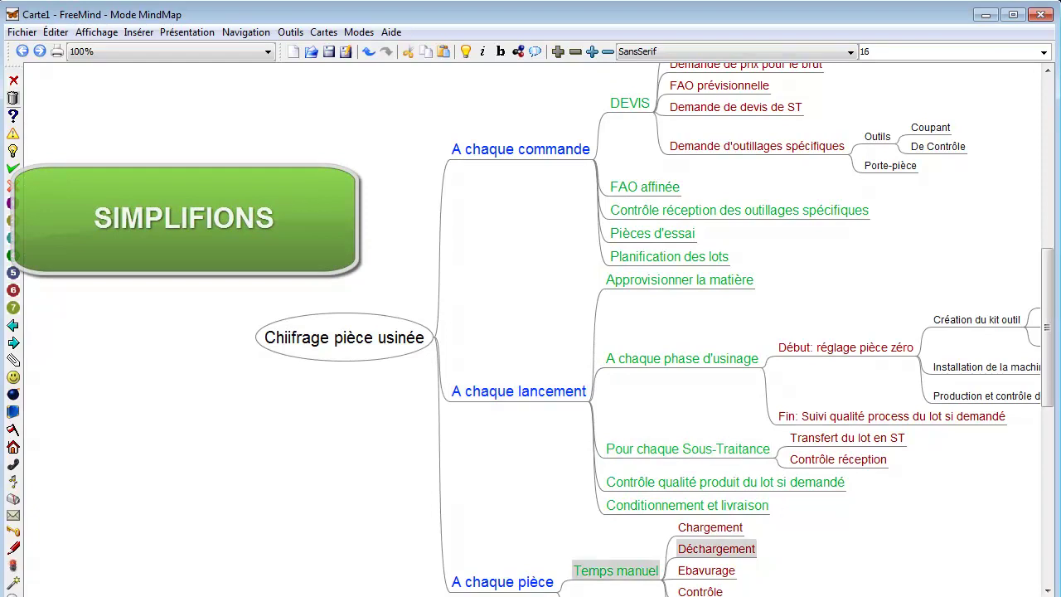
scroll(620, 330, up, 1)
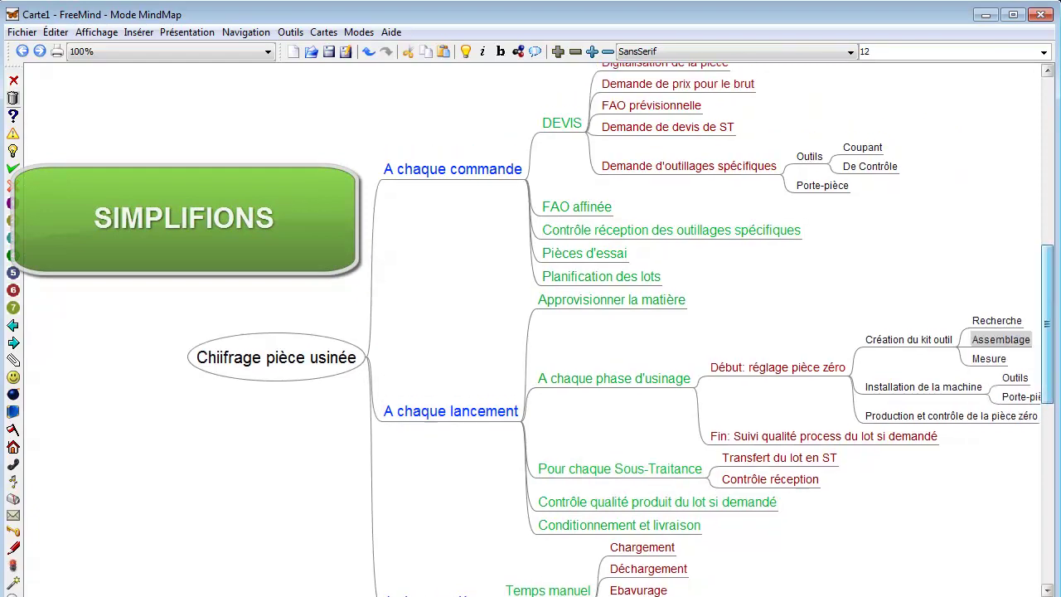
scroll(620, 330, up, 2)
scroll(620, 329, up, 1)
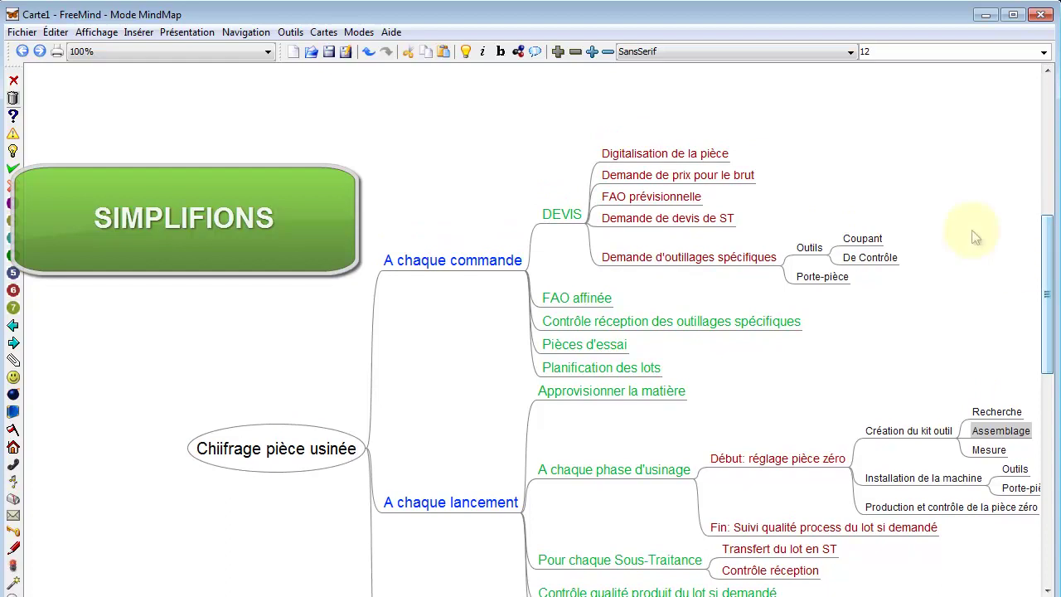
click(563, 214)
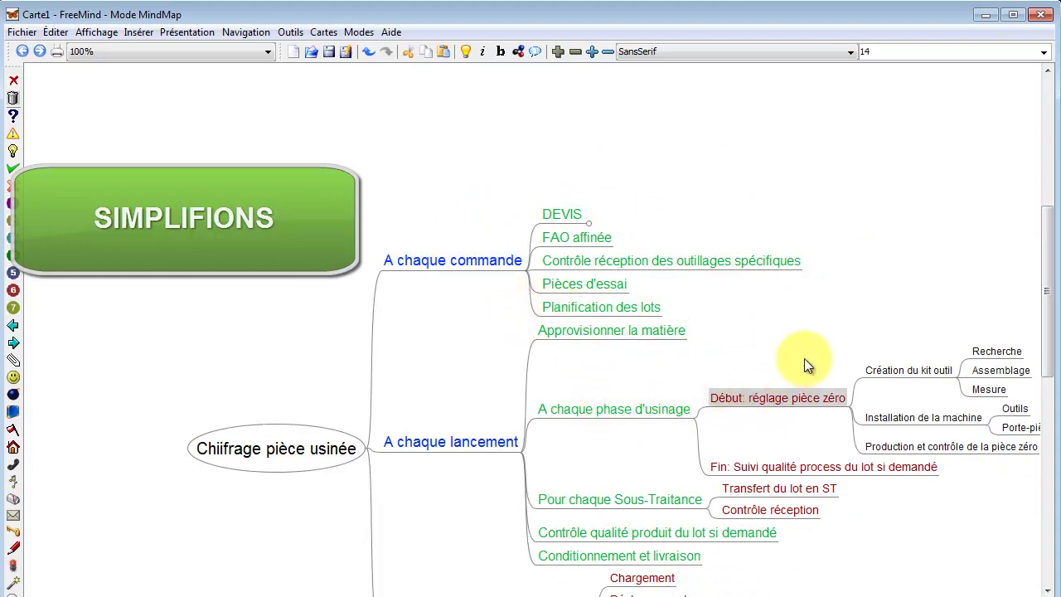
drag(1047, 286, 1046, 323)
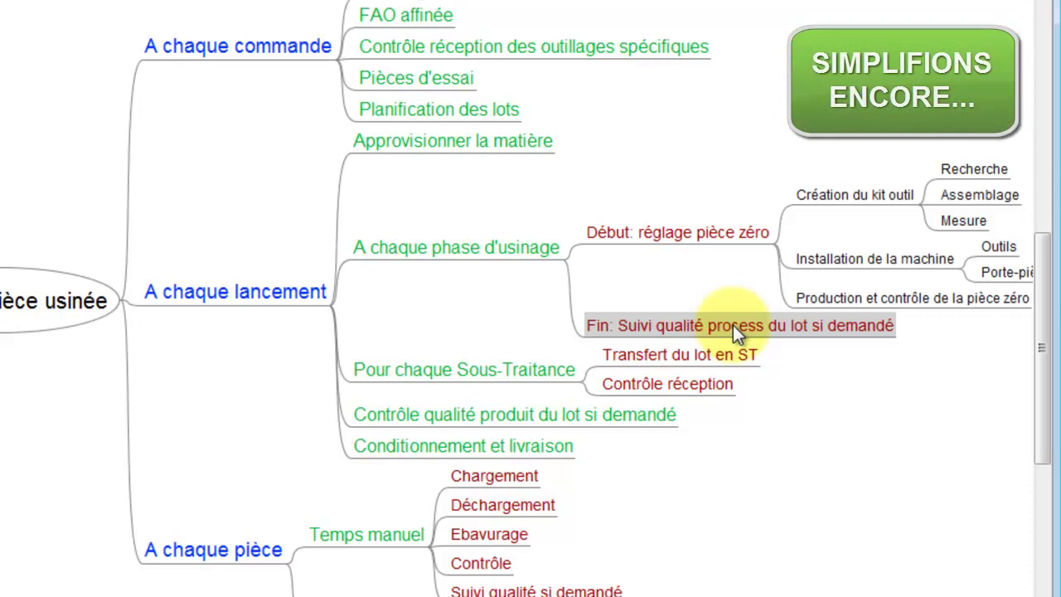
- Delete the Fin: Suivi qualité node; fold Création du kit outil, Installation de la machine, Temps manuel
key(Delete)
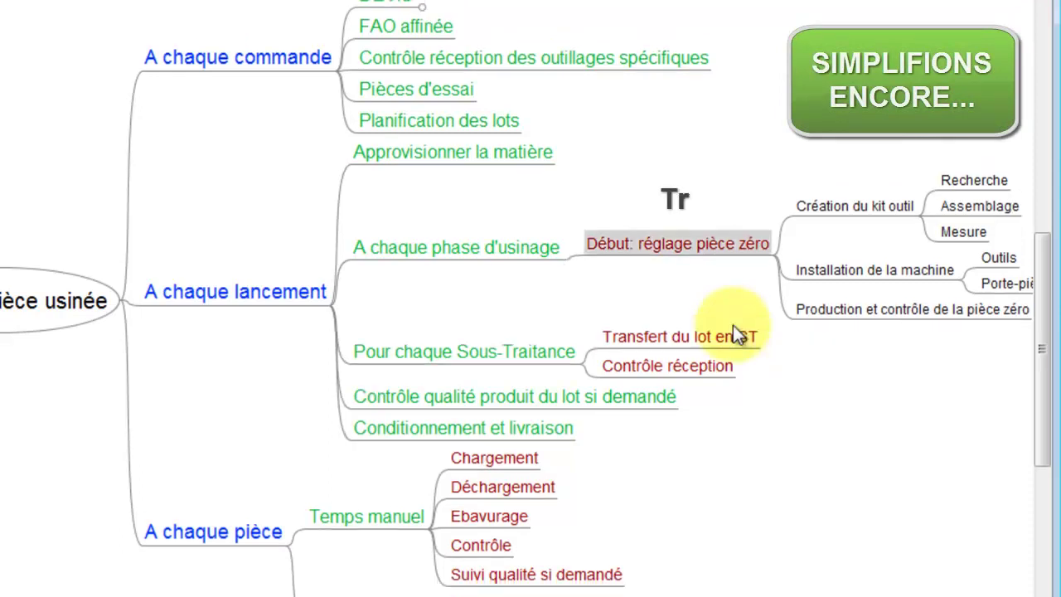
click(707, 236)
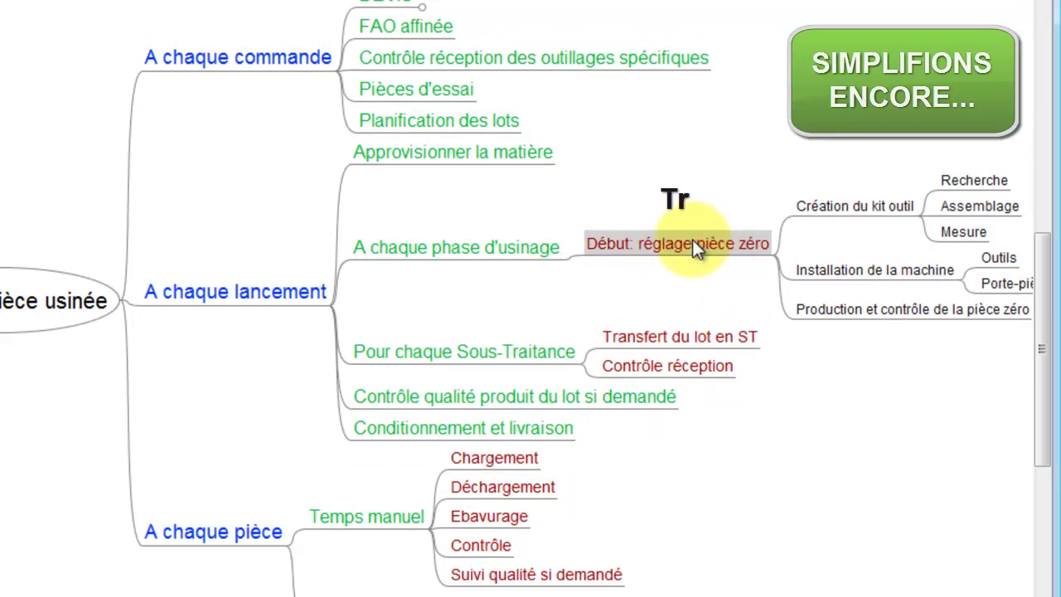
click(866, 203)
click(951, 185)
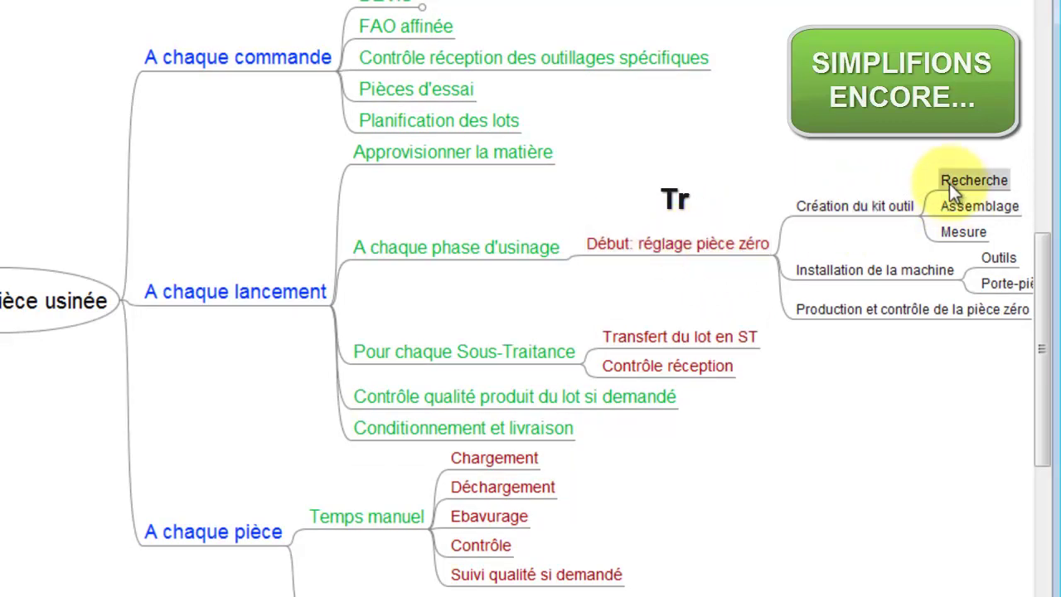
click(870, 207)
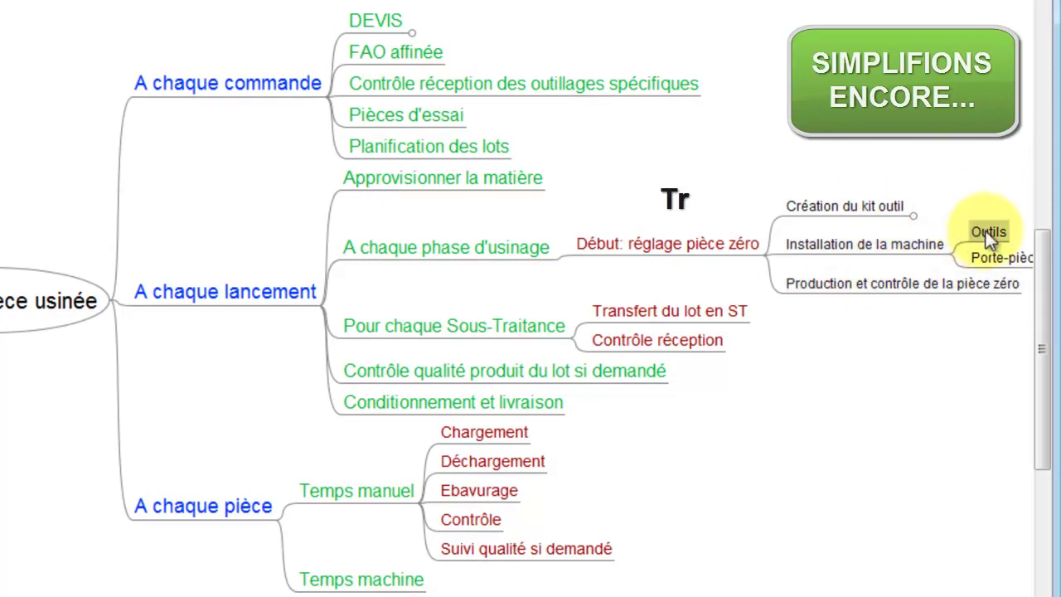
click(898, 247)
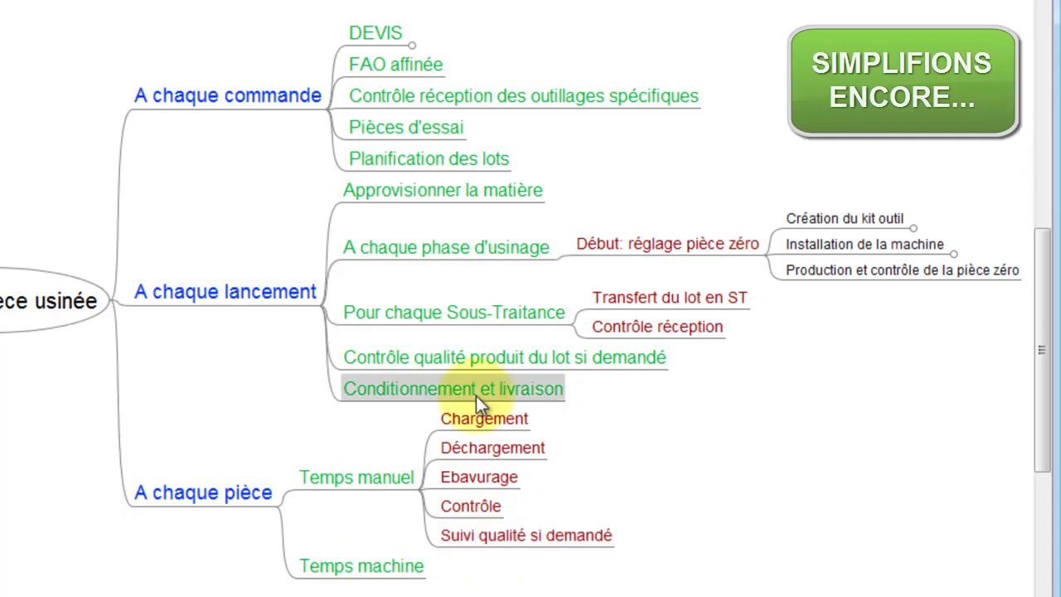
click(386, 469)
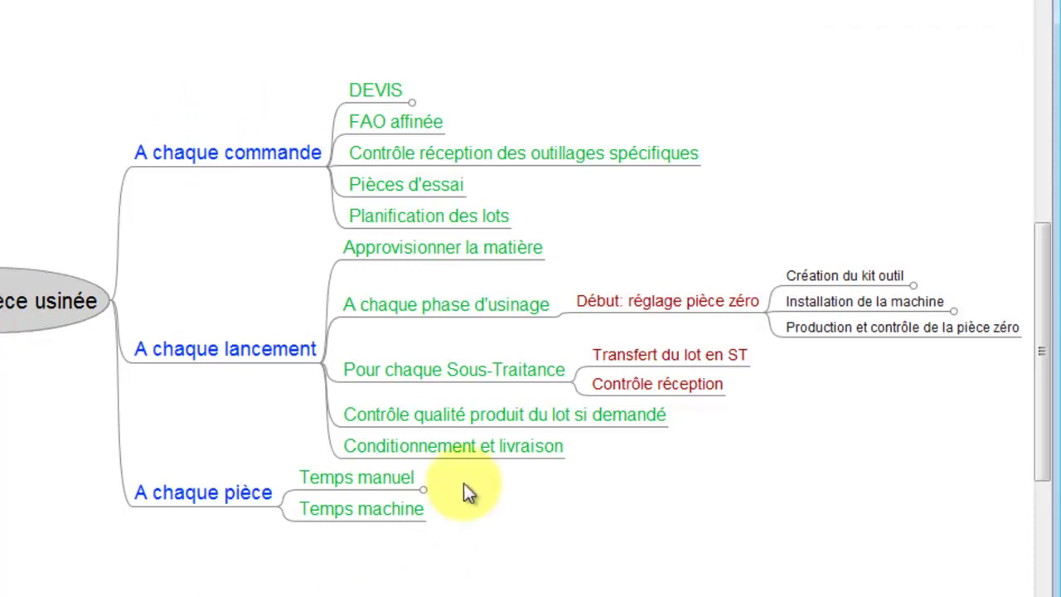
- Fold the Début: réglage pièce zéro branch, hiding Création du kit outil and its siblings
click(547, 448)
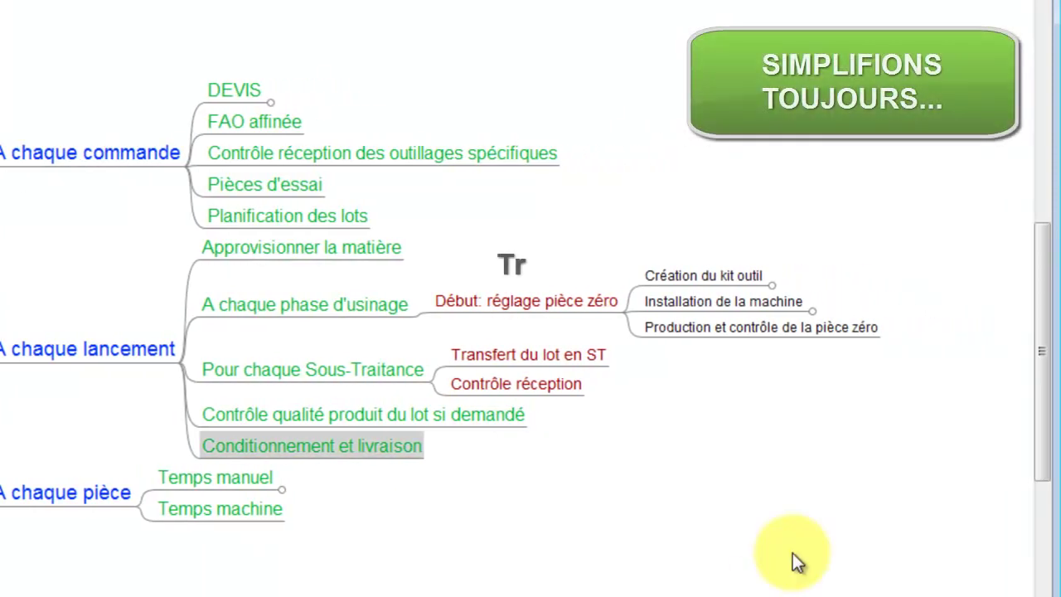
click(737, 277)
click(740, 301)
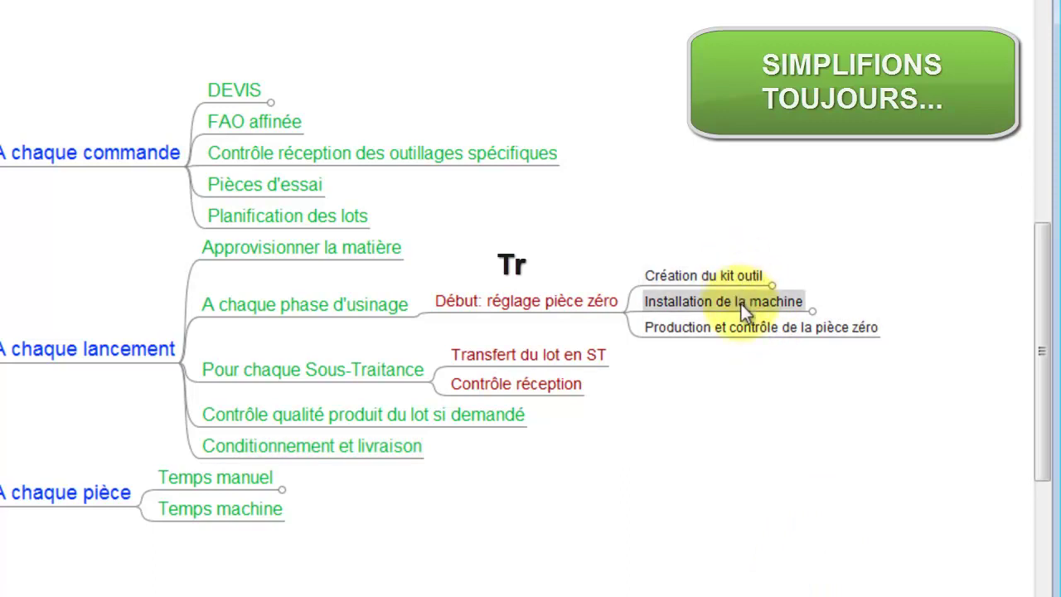
click(742, 329)
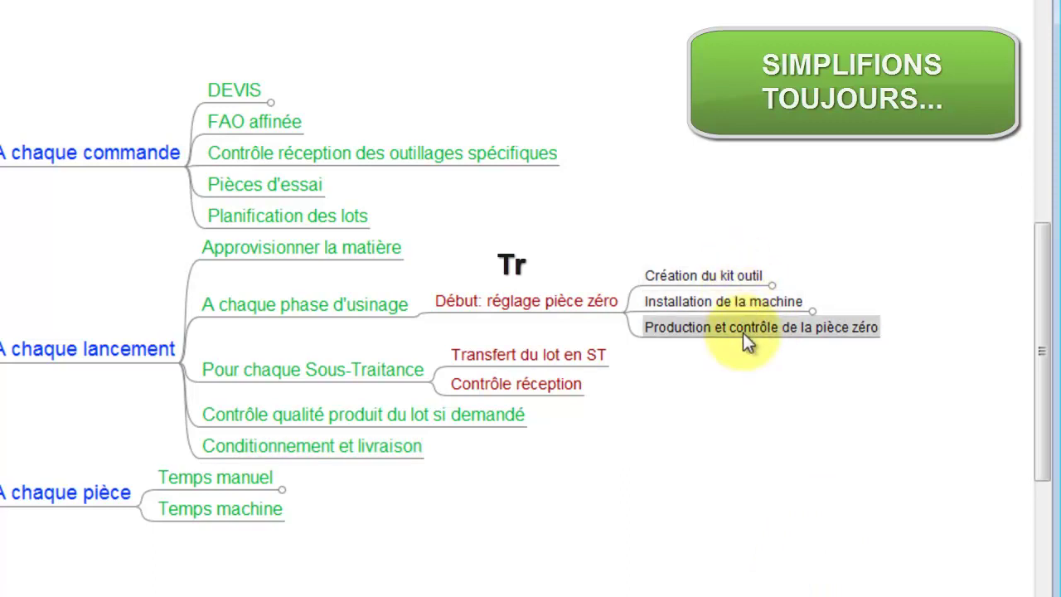
click(722, 282)
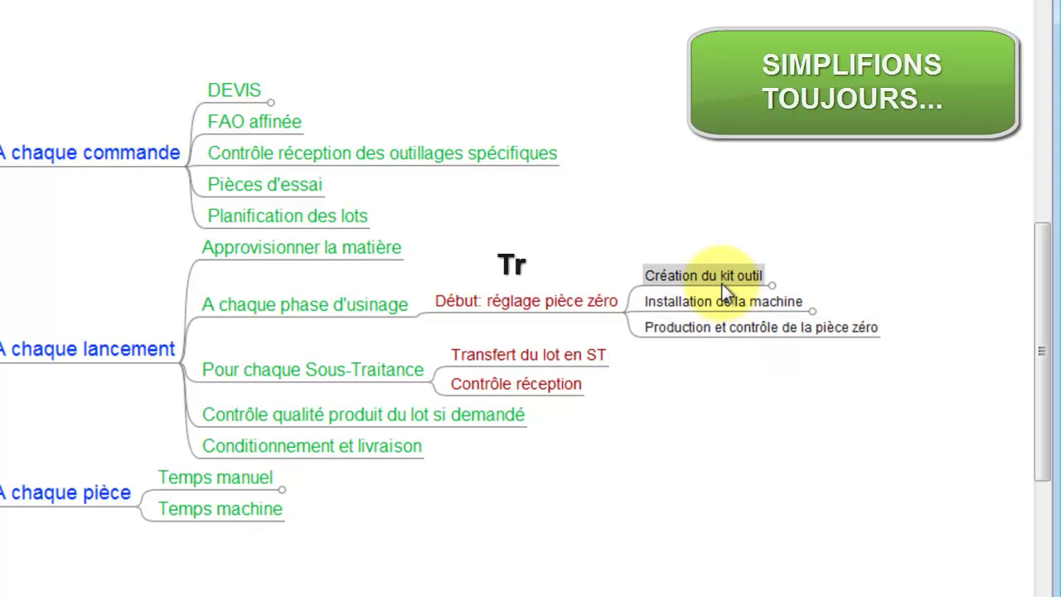
click(537, 302)
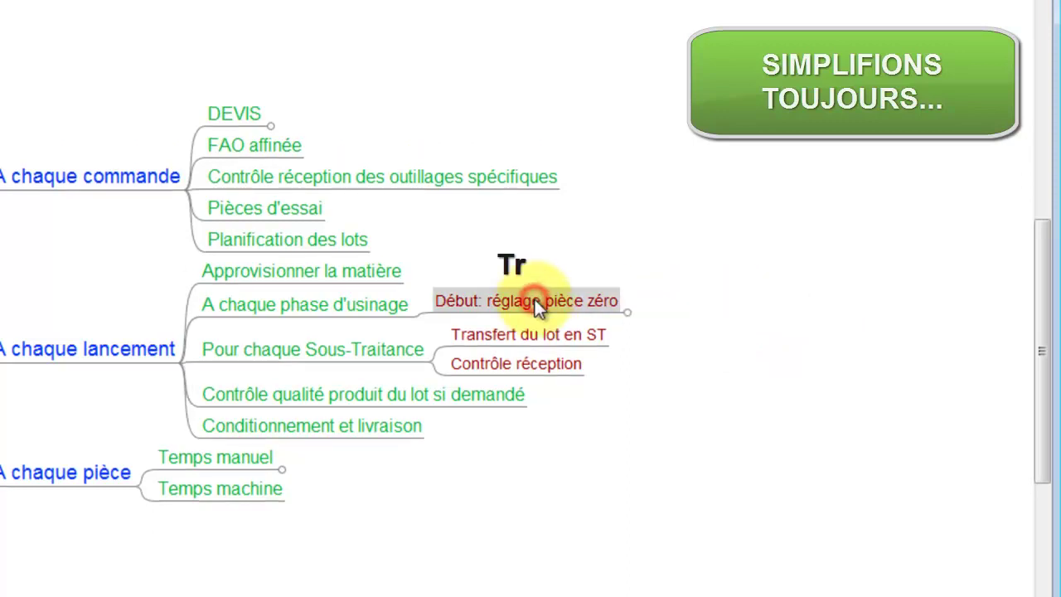
- Fold Pour chaque Sous-Traitance, hiding Transfert du lot en ST and Contrôle réception
click(530, 335)
click(332, 349)
click(248, 305)
click(545, 301)
click(527, 333)
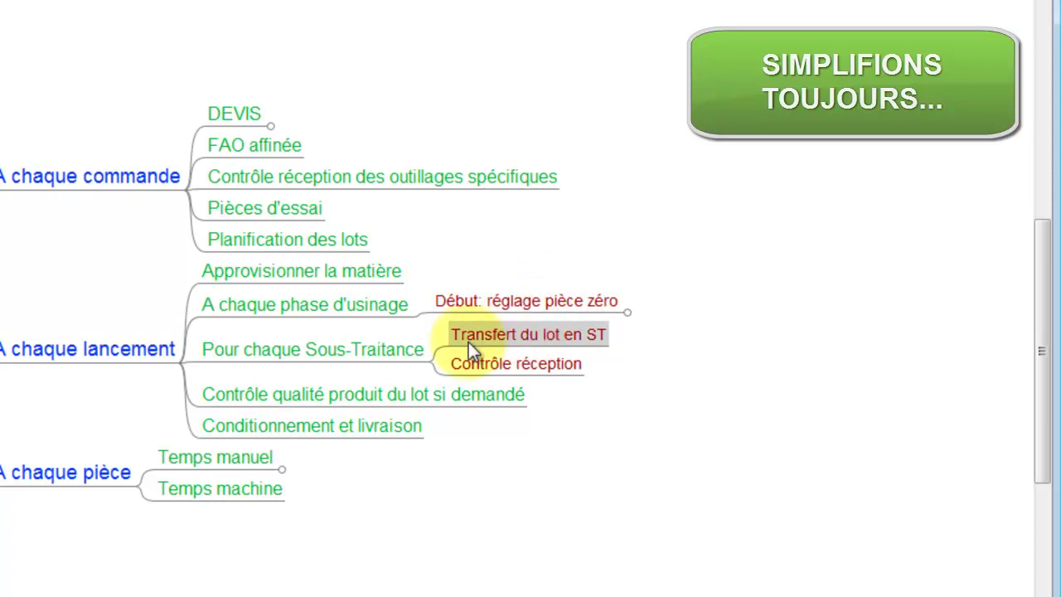
click(311, 355)
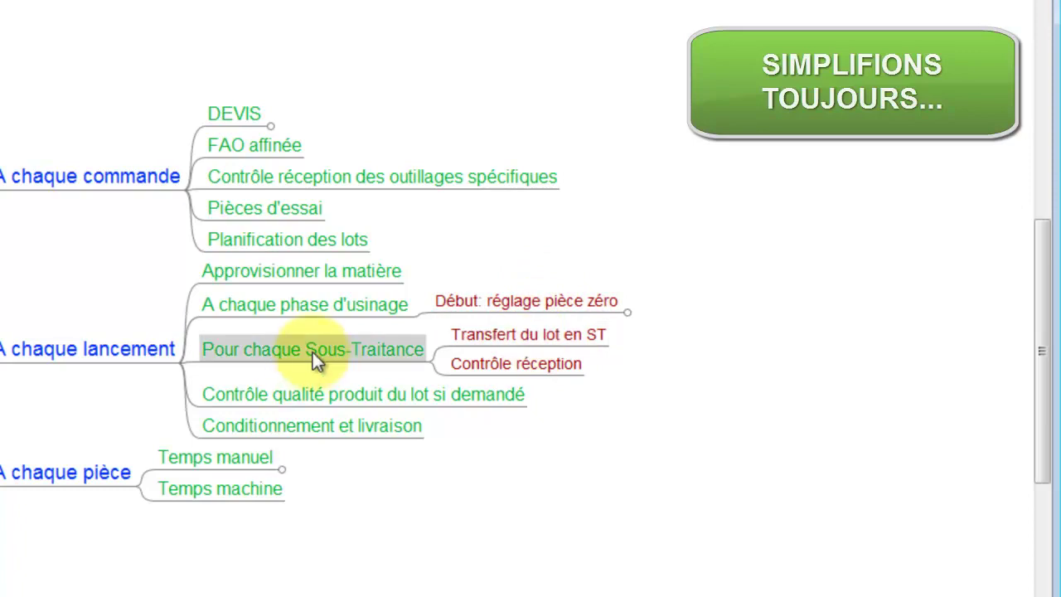
click(498, 345)
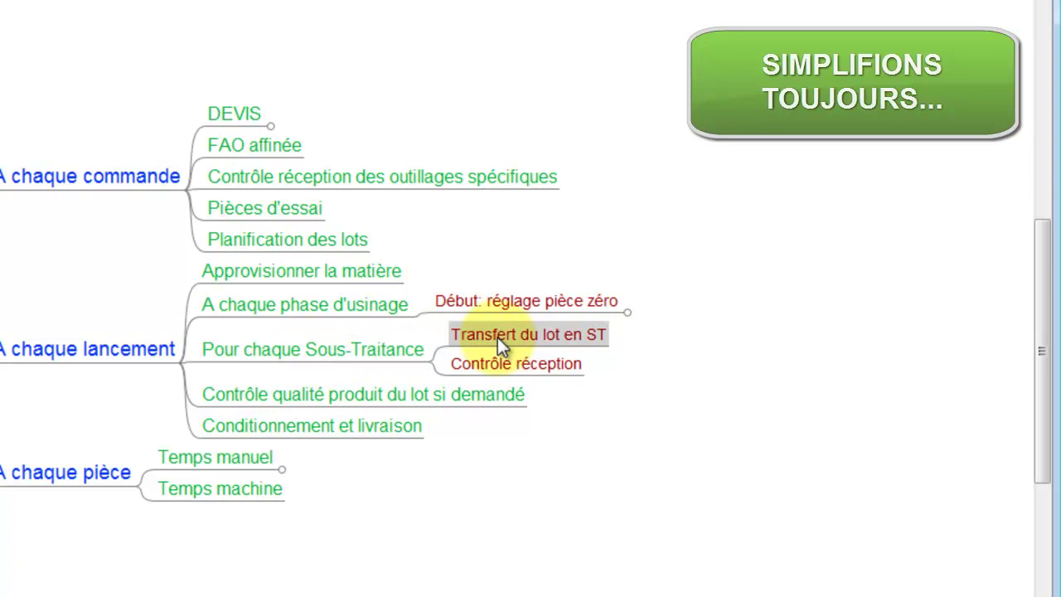
click(498, 358)
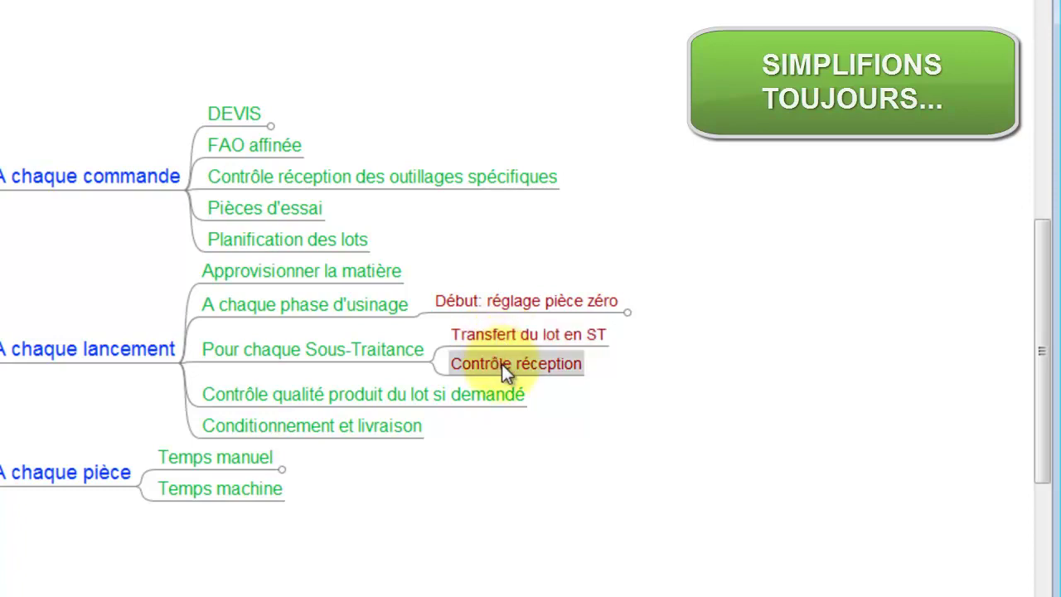
click(506, 338)
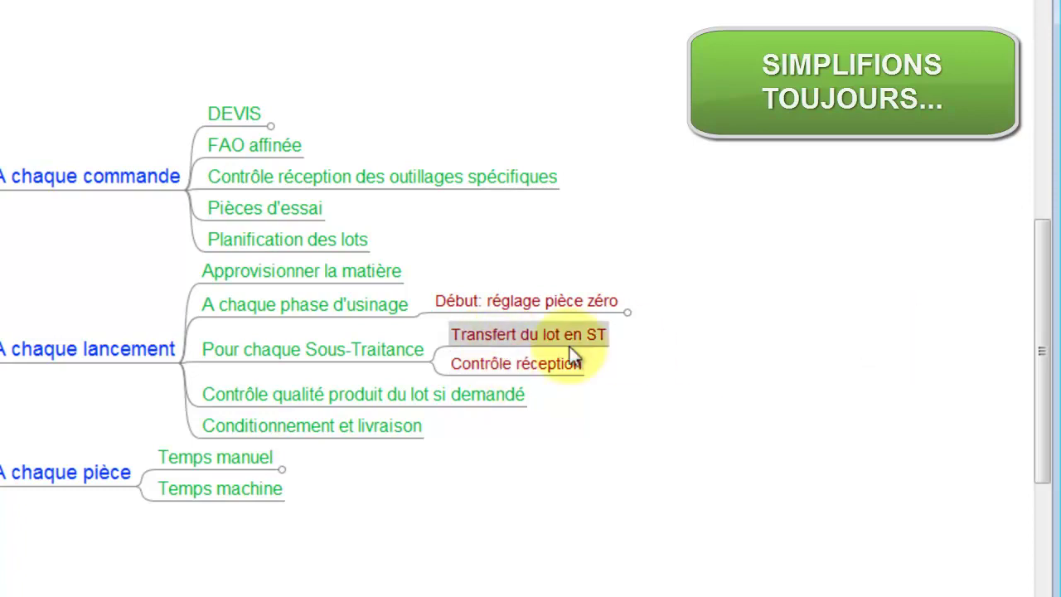
click(413, 355)
click(531, 340)
click(454, 365)
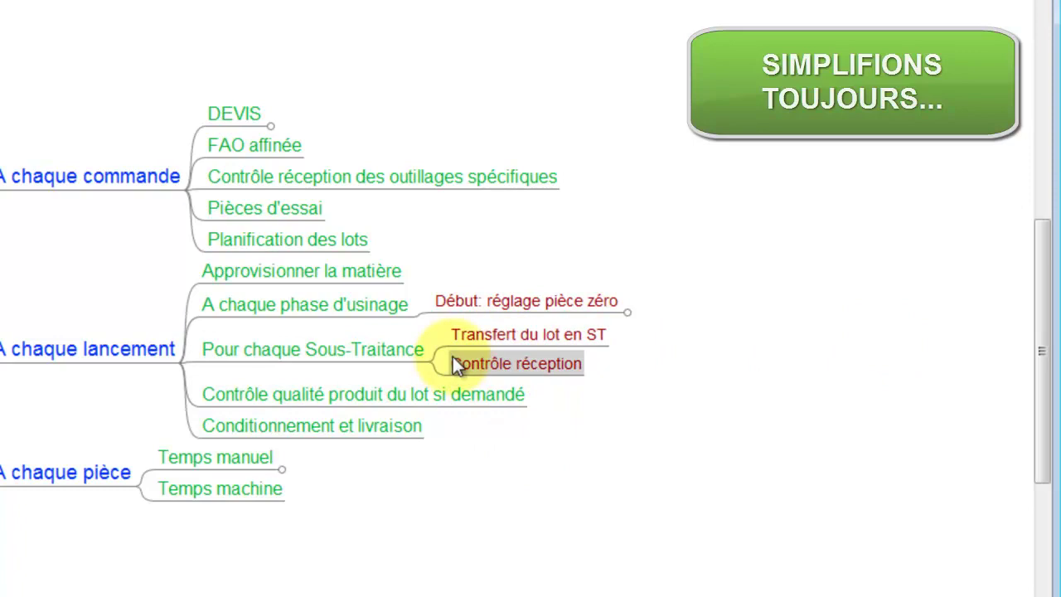
click(455, 331)
click(459, 356)
click(361, 355)
click(361, 354)
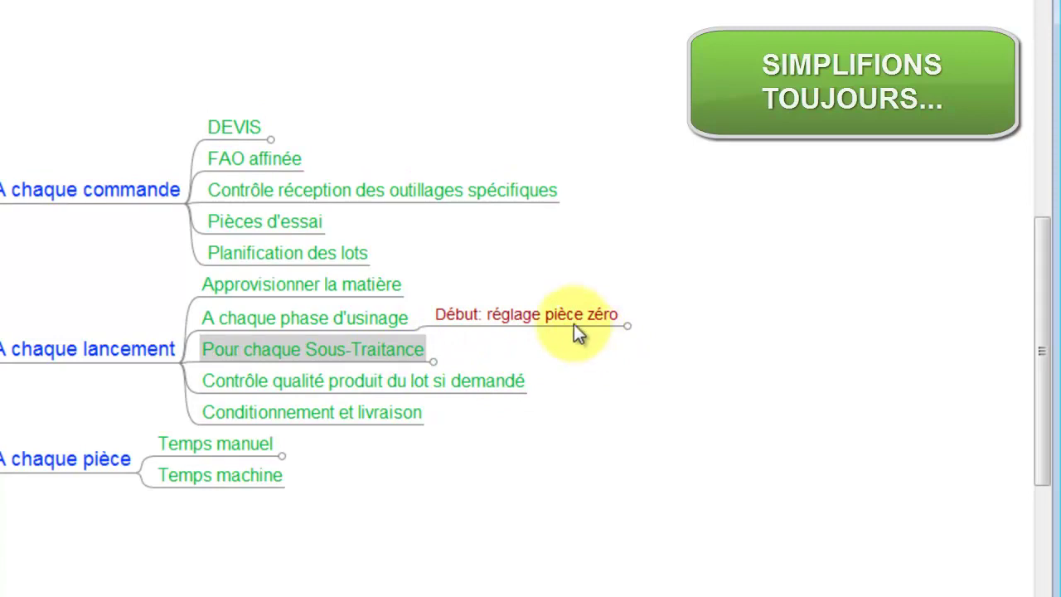
click(370, 321)
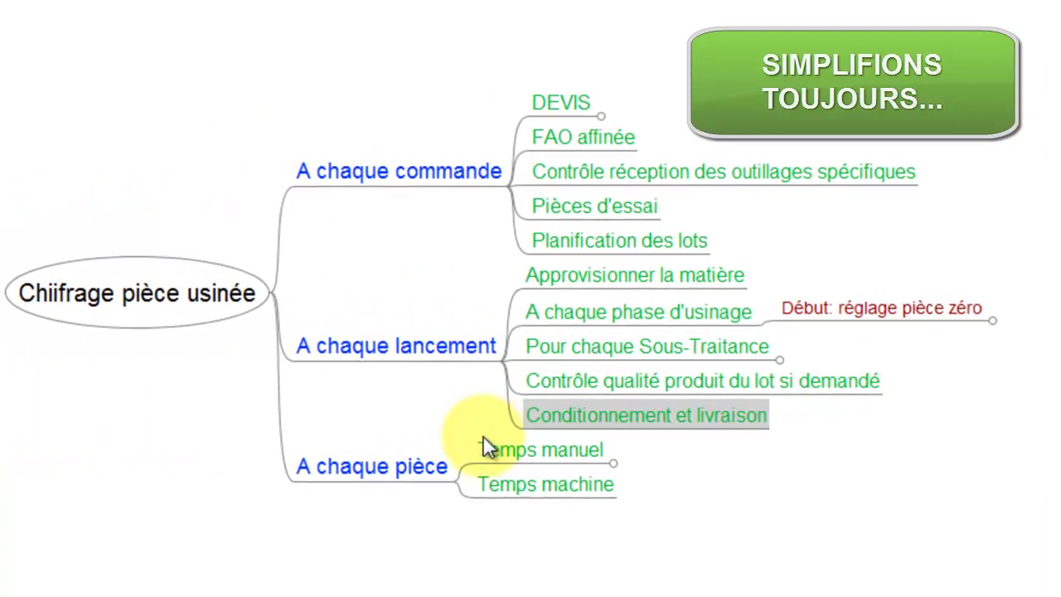
- Fold the A chaque pièce branch, hiding its Temps manuel and Temps machine items
click(499, 449)
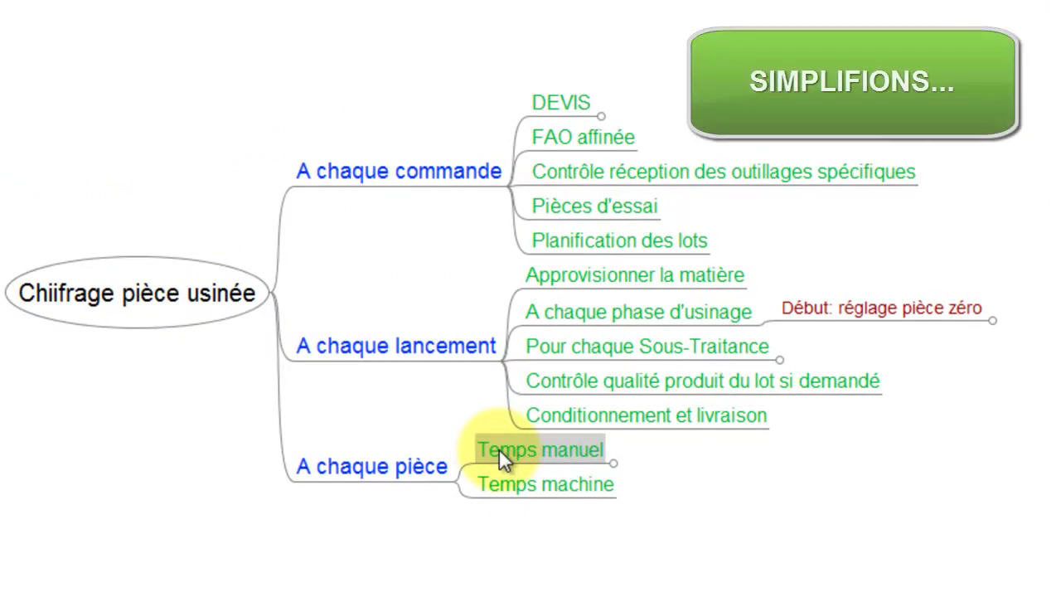
click(533, 485)
click(523, 452)
click(533, 483)
click(524, 445)
click(376, 475)
click(592, 454)
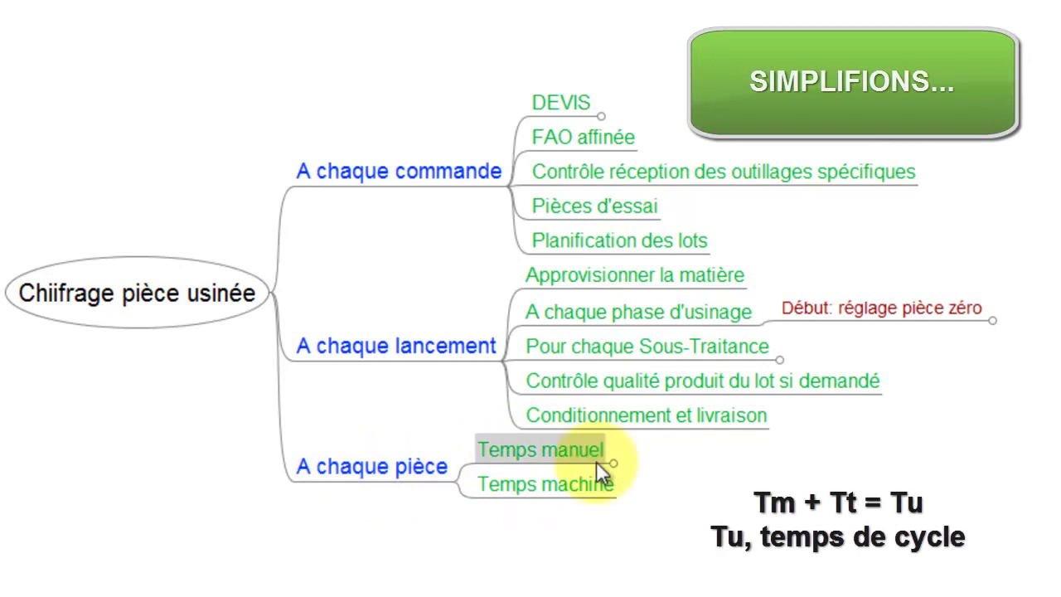
click(563, 484)
click(568, 456)
click(568, 481)
click(571, 456)
click(565, 483)
click(564, 448)
click(567, 487)
click(504, 451)
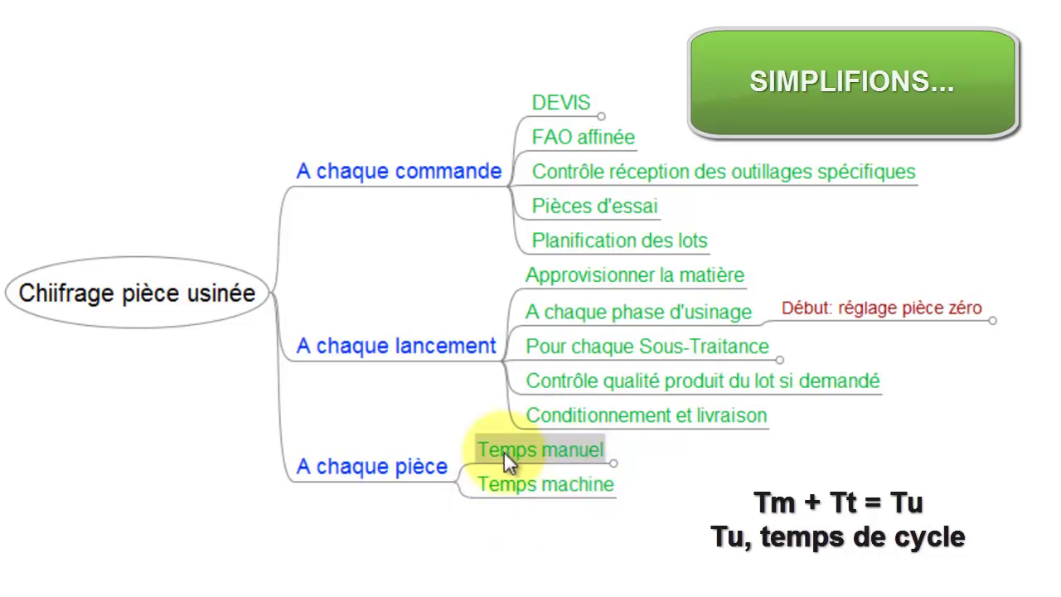
click(534, 485)
click(555, 453)
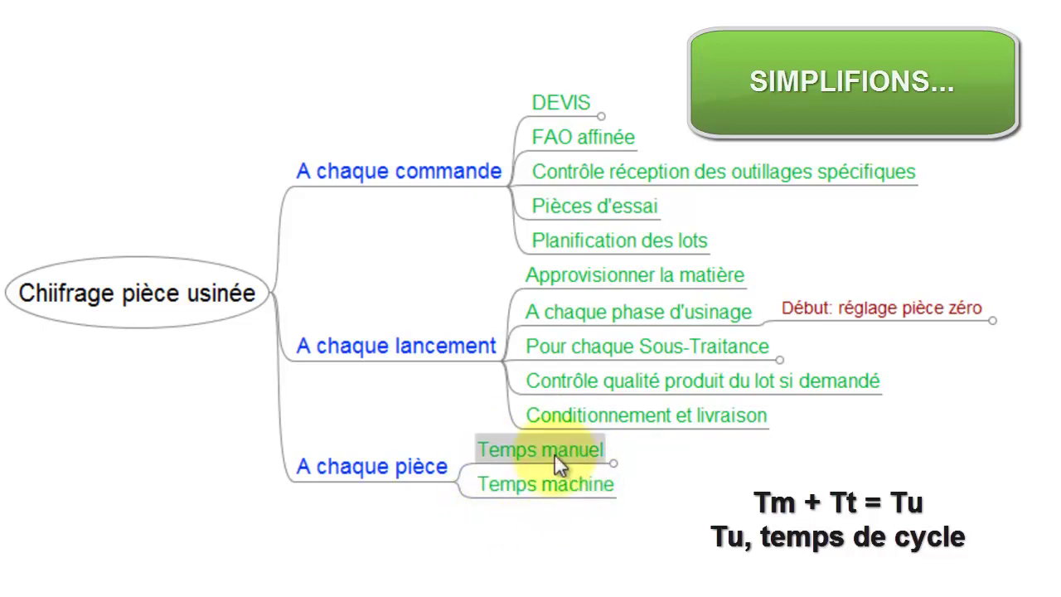
click(452, 466)
click(564, 480)
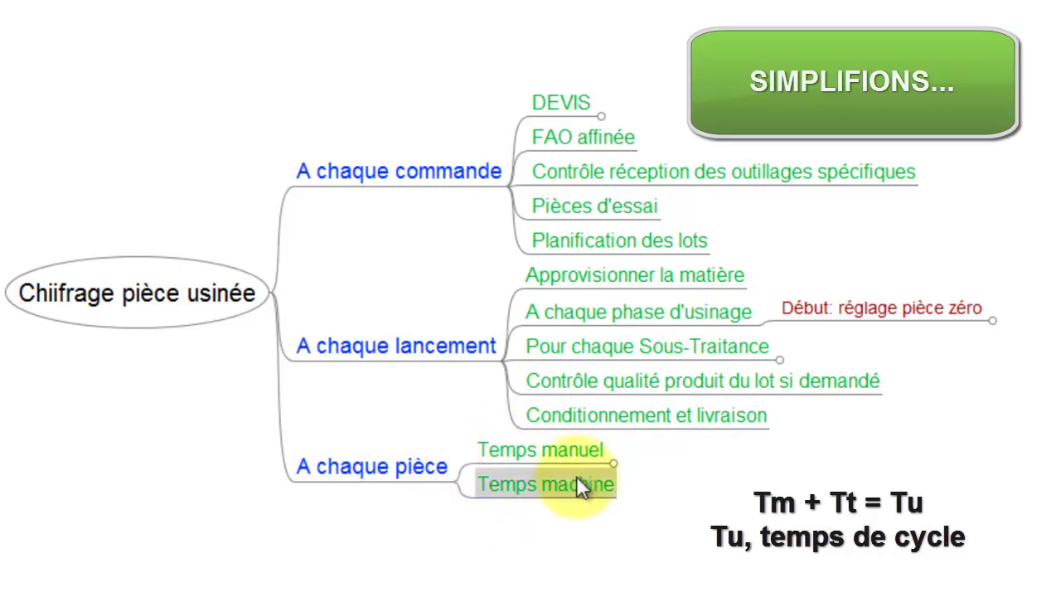
click(545, 462)
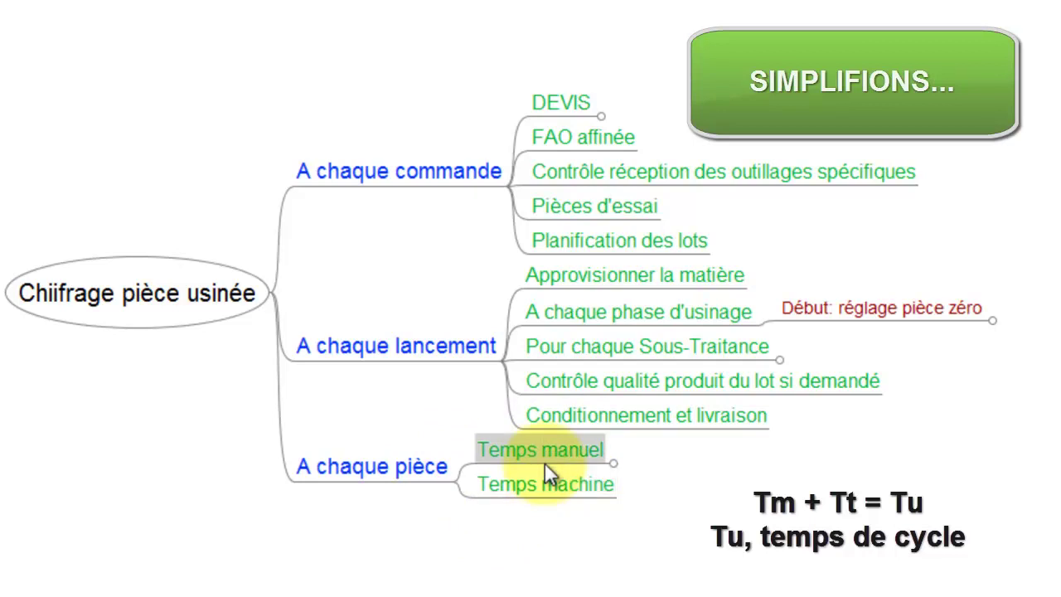
click(418, 466)
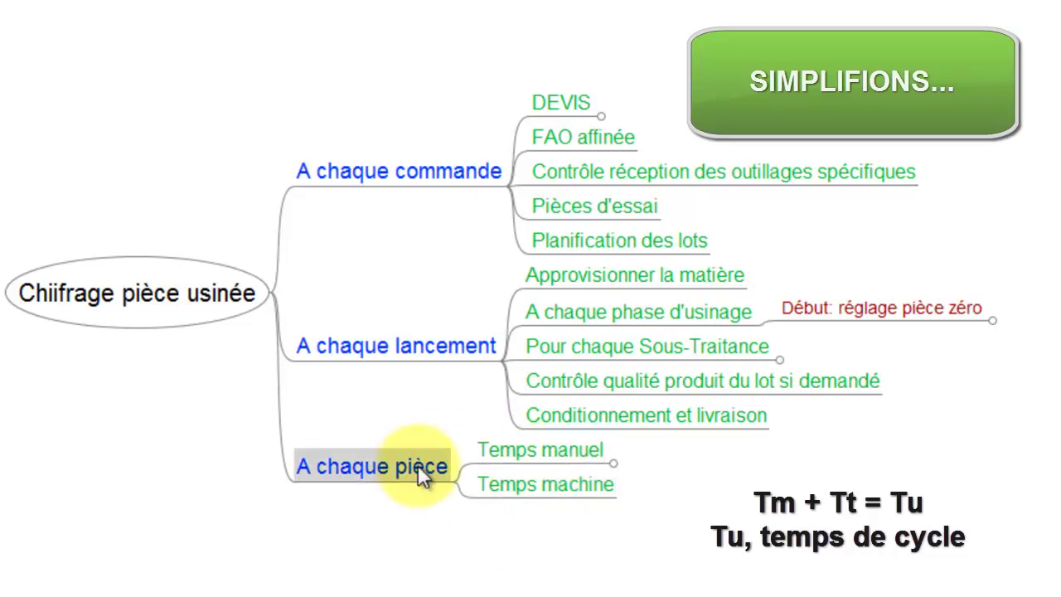
click(418, 465)
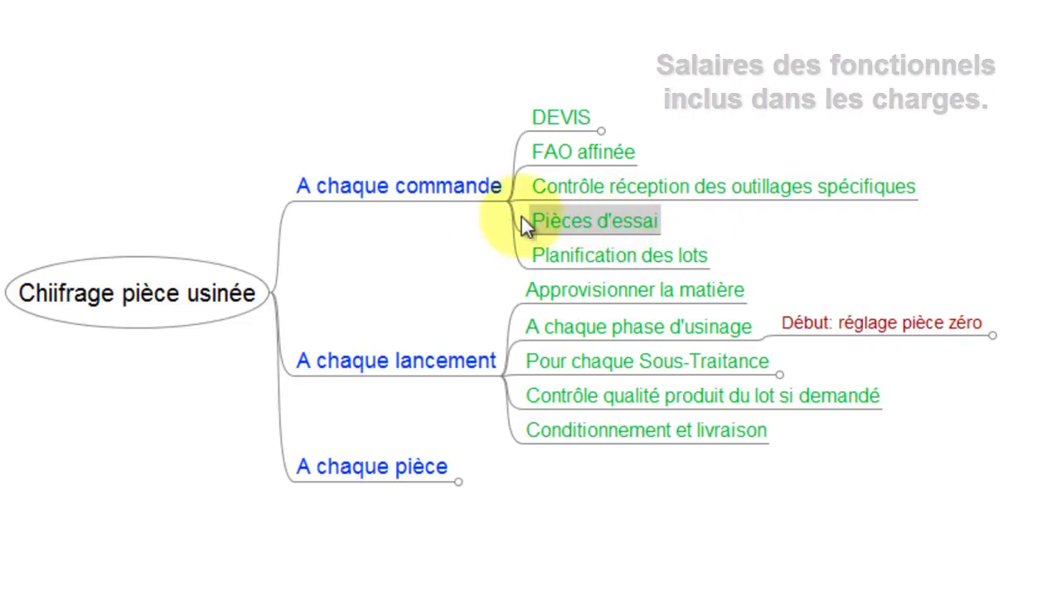
- Fold A chaque commande, hiding DEVIS, FAO affinée, Pièces d'essai and its other sub-items
click(423, 184)
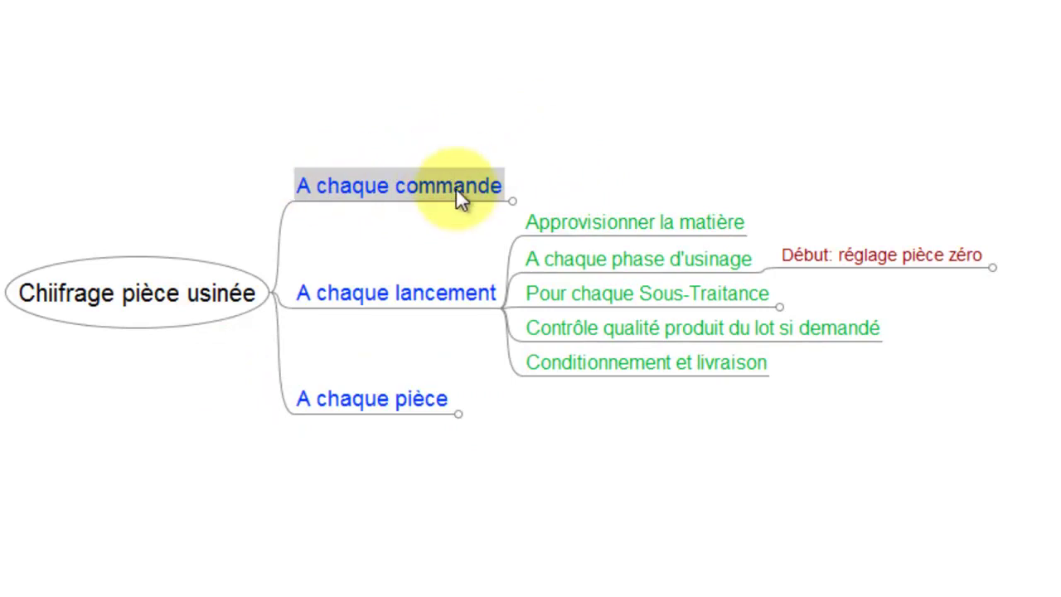
- Collapse the Début note under A chaque phase d'usinage and fold A chaque lancement
click(361, 298)
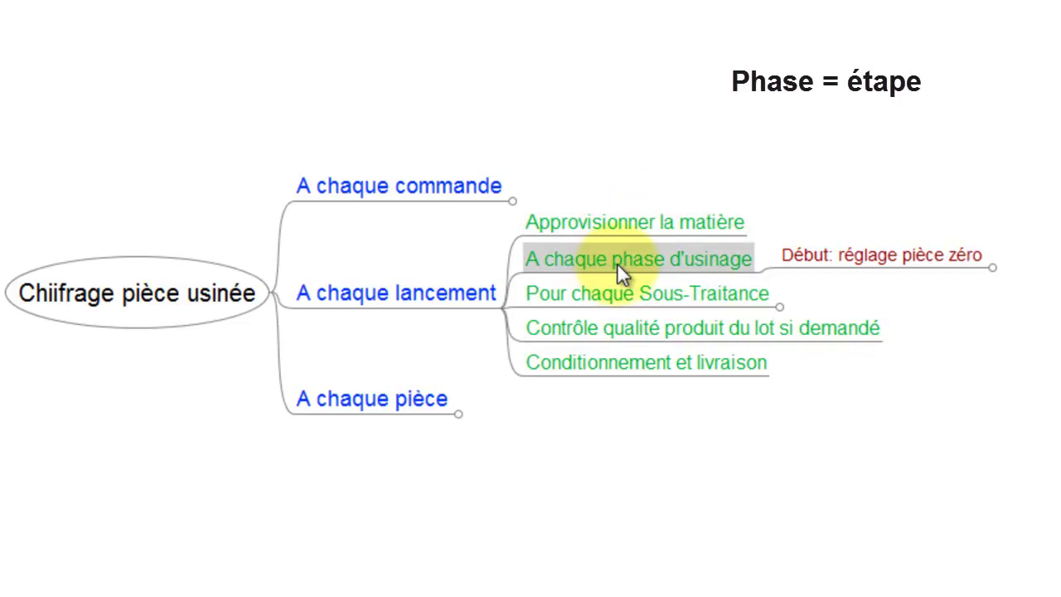
click(619, 264)
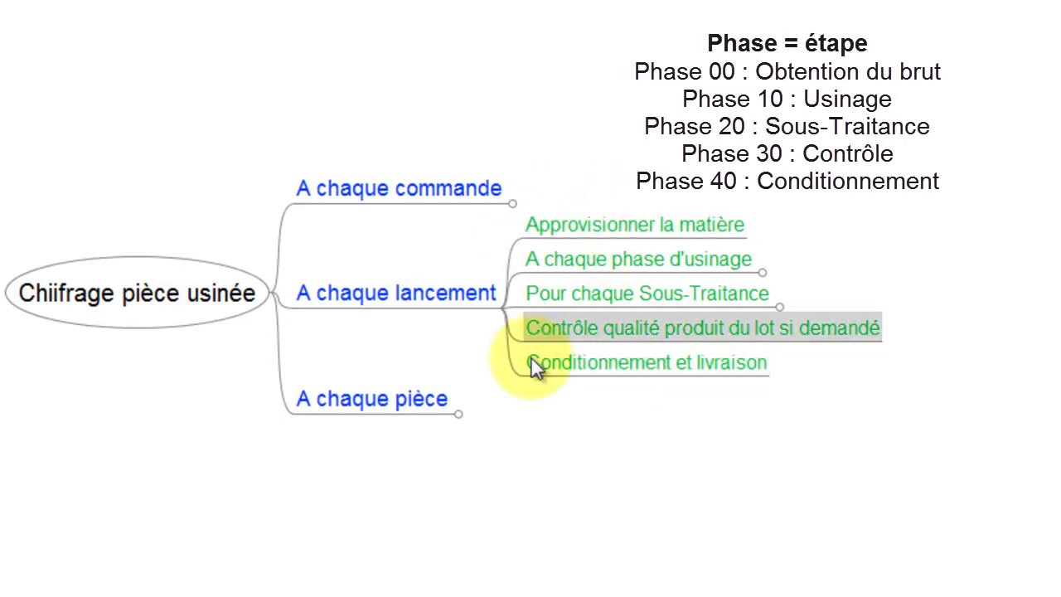
click(467, 311)
click(428, 290)
- Start editing the root node's title
click(526, 301)
click(240, 319)
click(247, 298)
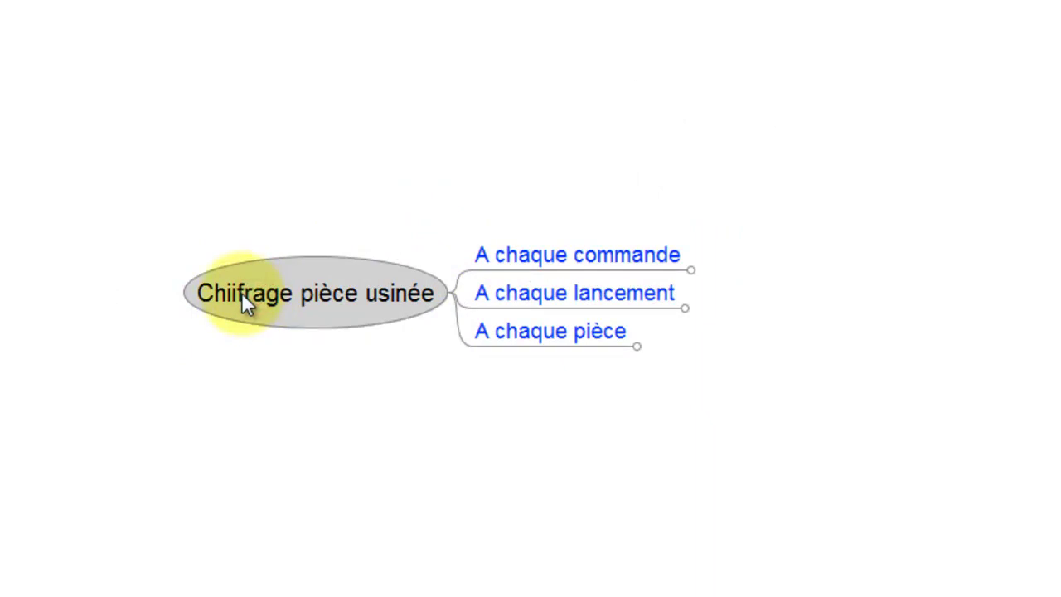
click(242, 292)
- Correct the root title to 'Chiffrage pièce usinée' and unfold A chaque pièce
key(Left)
key(Left)
key(Left)
key(Left)
key(Left)
key(Left)
key(Left)
key(Delete)
text(f)
key(Return)
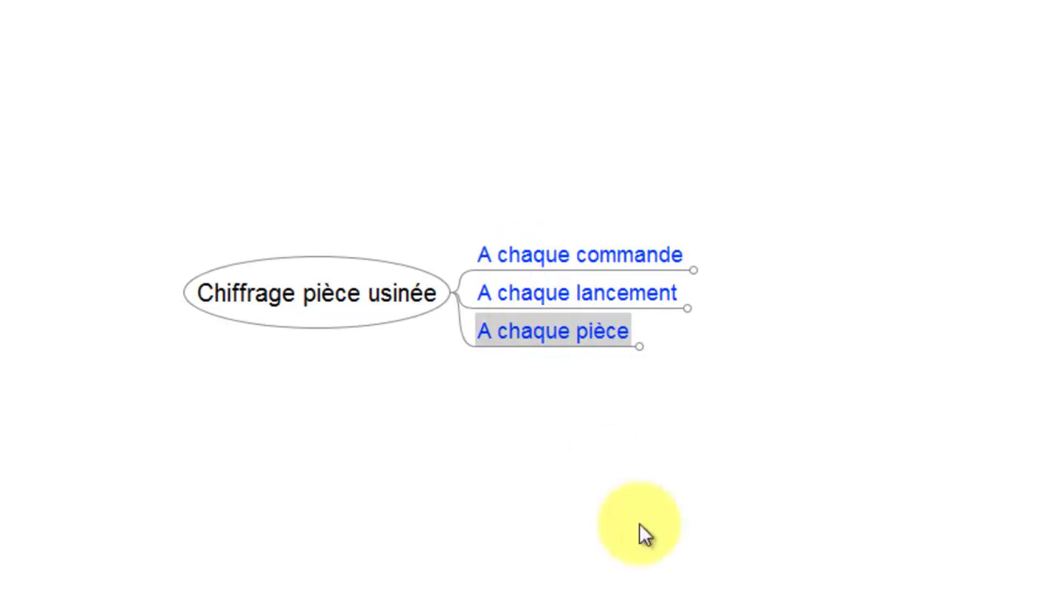
click(591, 338)
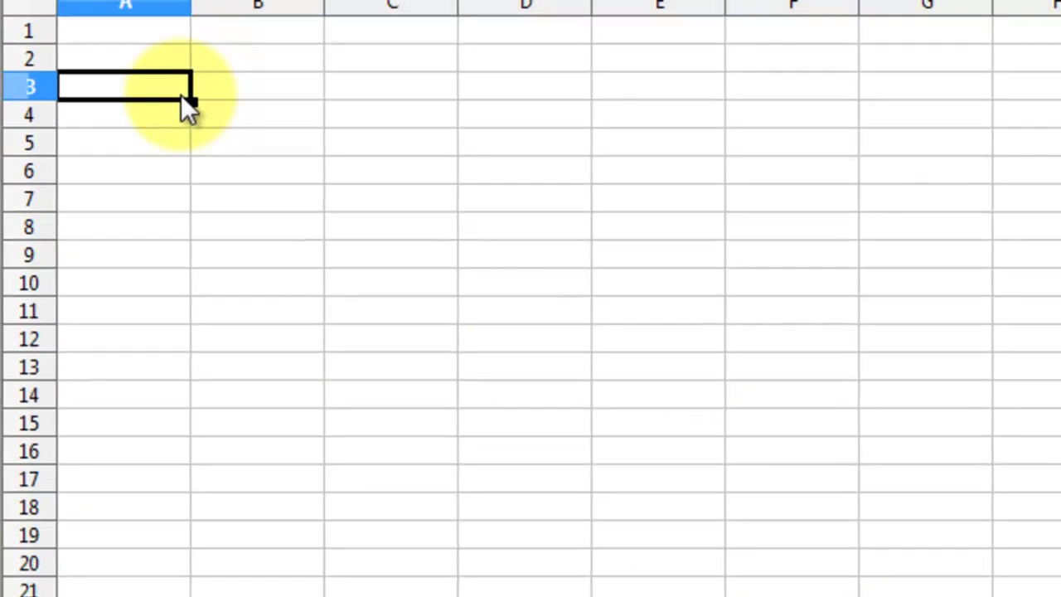
- Enter 'Phase (Etape)' in A6 and 'Désignation' in B6
click(125, 31)
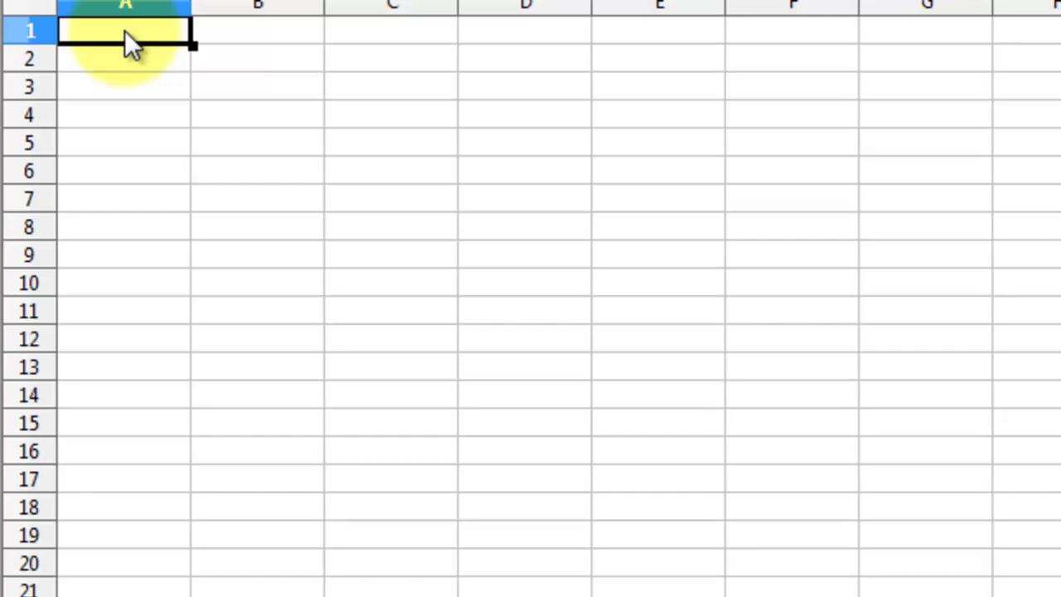
click(144, 114)
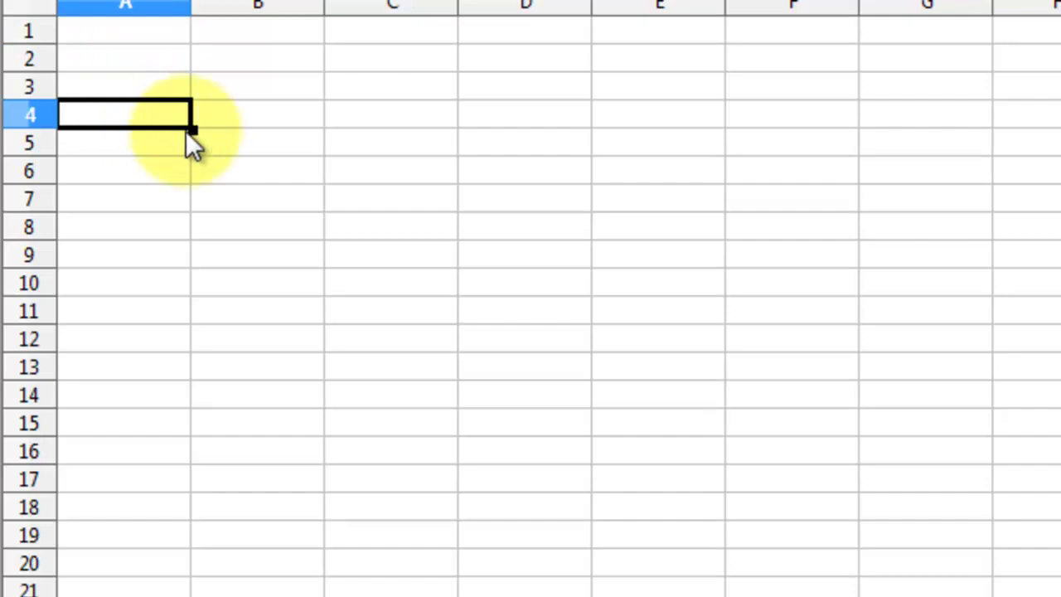
click(254, 111)
click(129, 118)
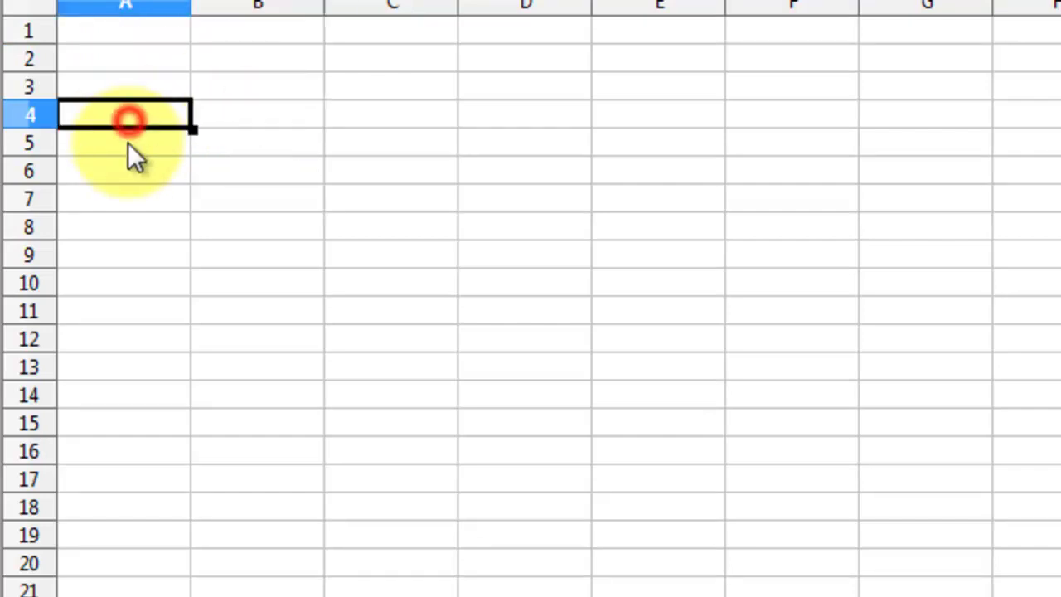
click(132, 159)
text(Phase)
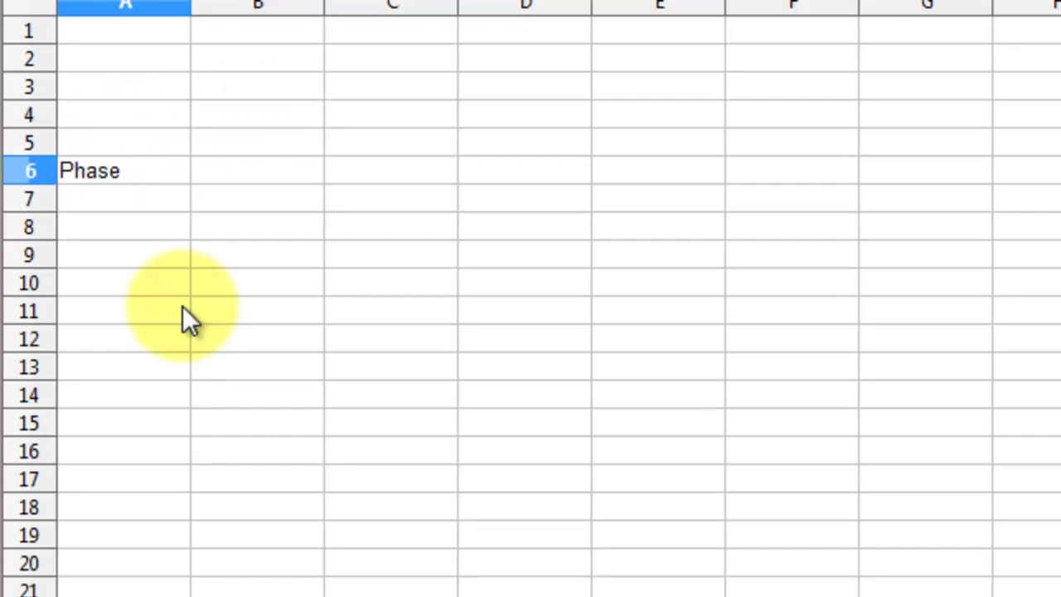
text( (Etape))
key(Return)
drag(190, 6, 219, 6)
click(306, 173)
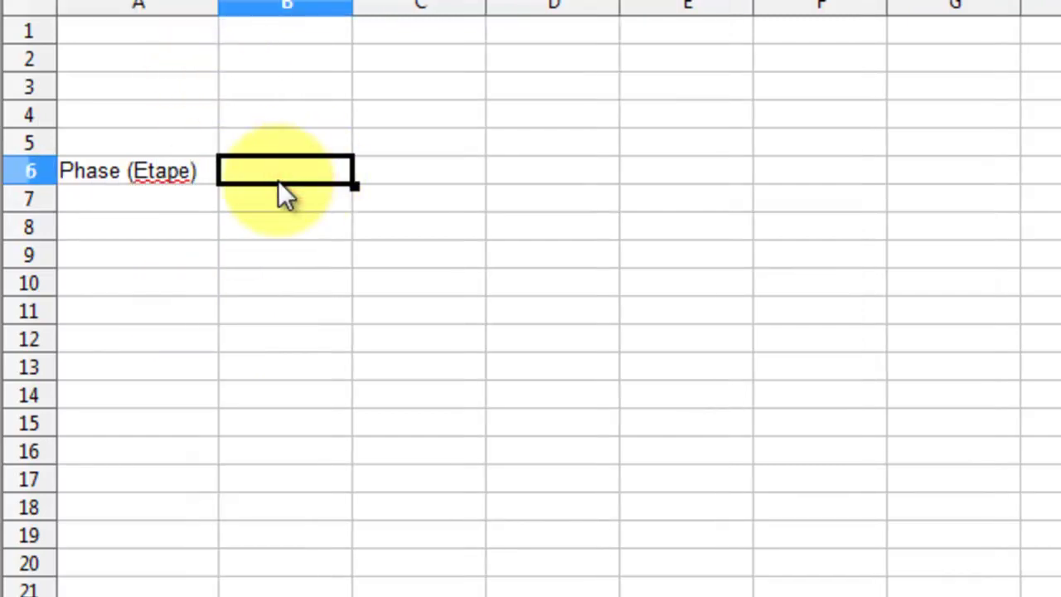
text(Désignation)
key(Return)
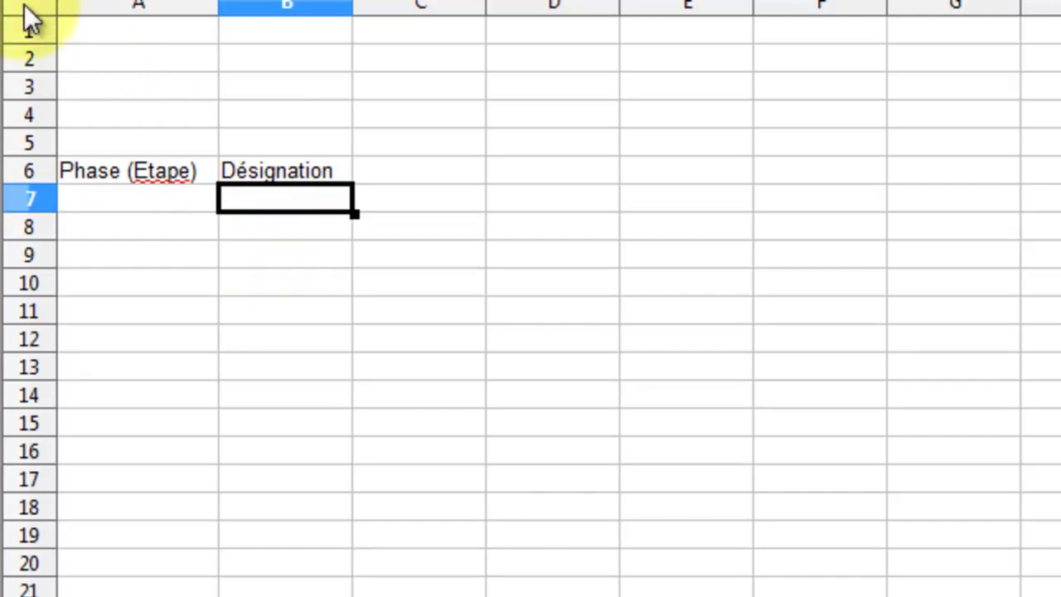
- Enlarge the whole sheet's font size and widen columns A and B to fit the headers
click(24, 8)
click(397, 2)
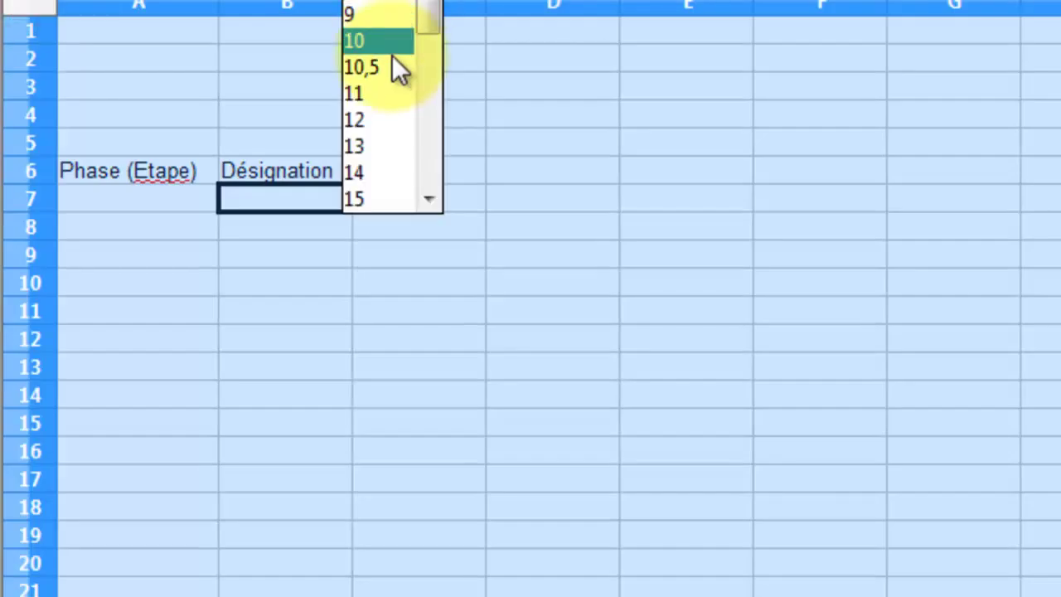
click(388, 125)
click(246, 95)
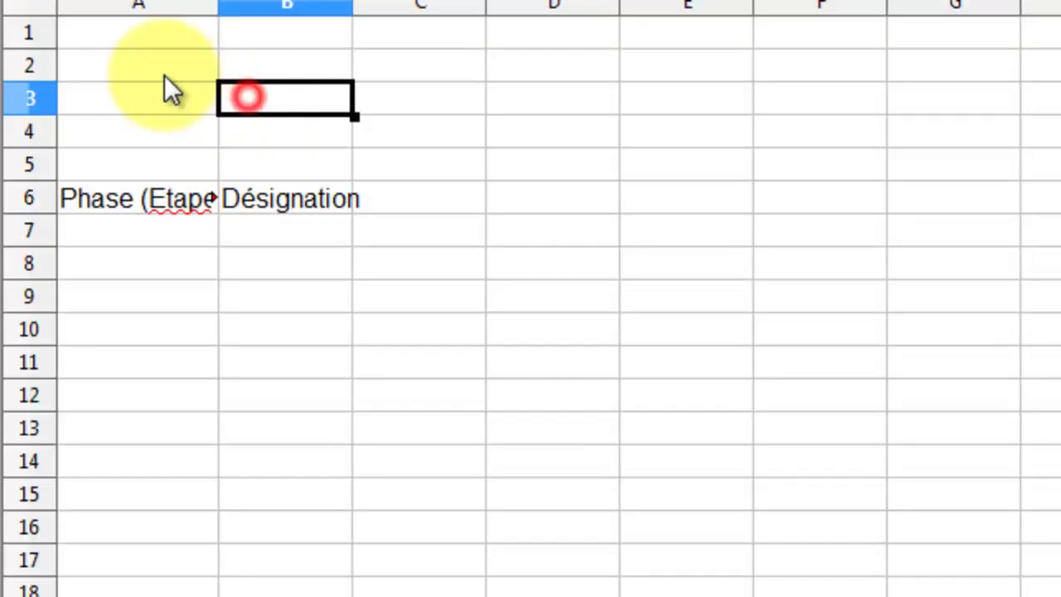
double_click(218, 7)
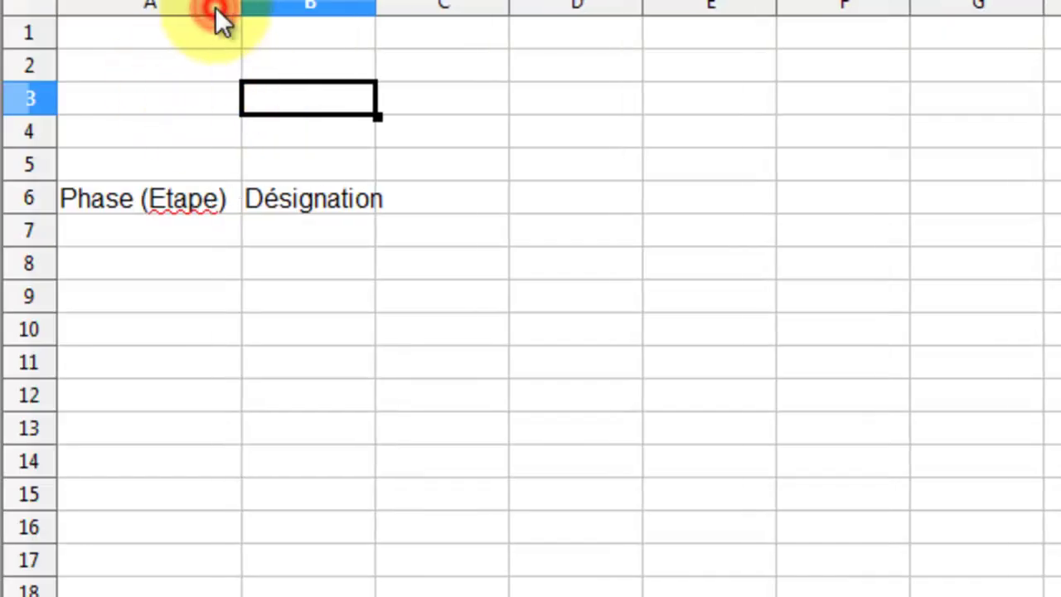
drag(375, 6, 503, 8)
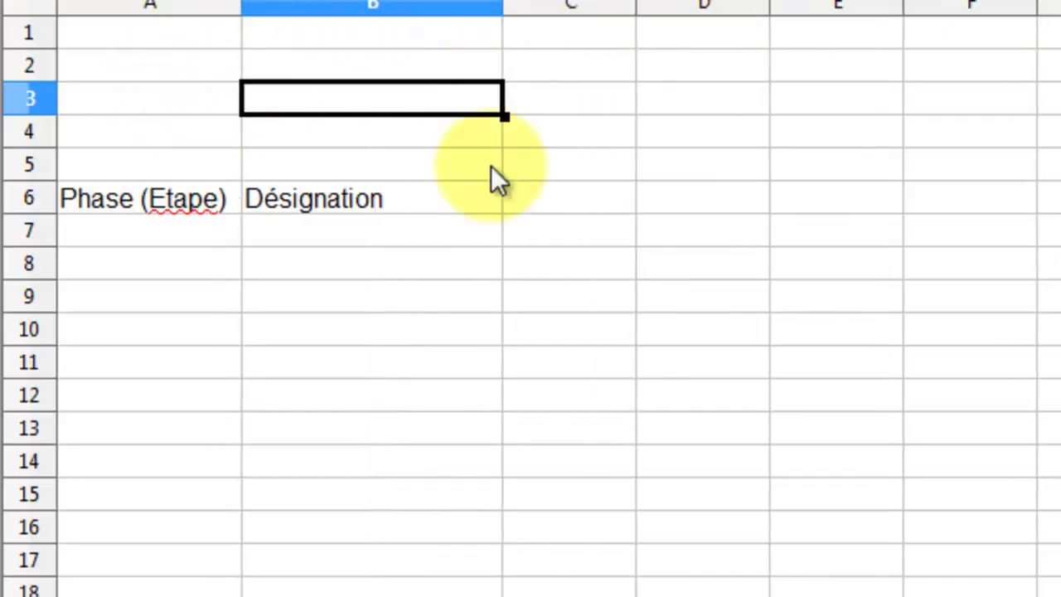
click(359, 238)
click(551, 207)
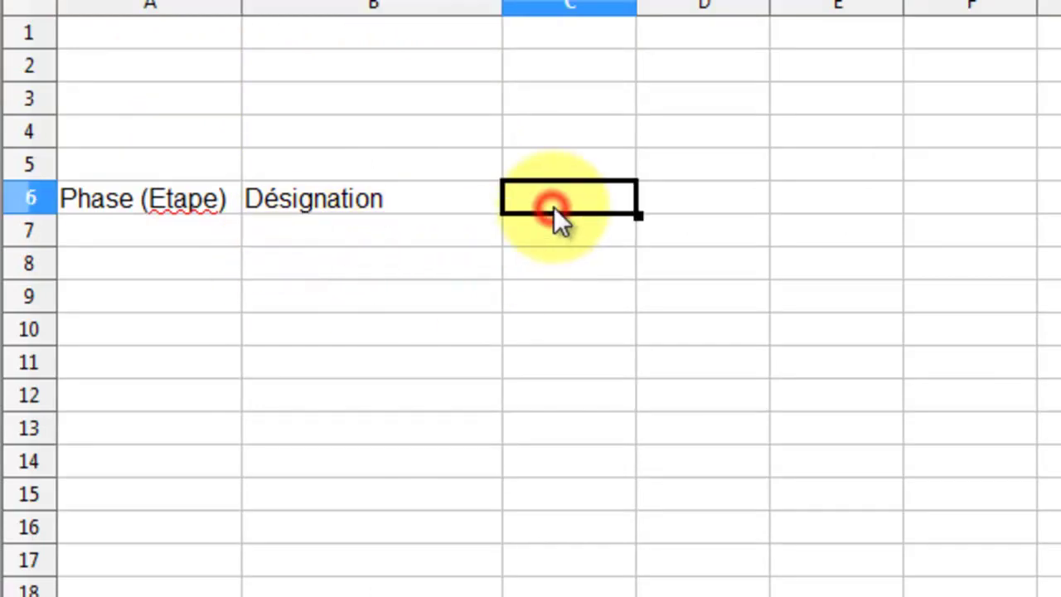
key(alt+Tab)
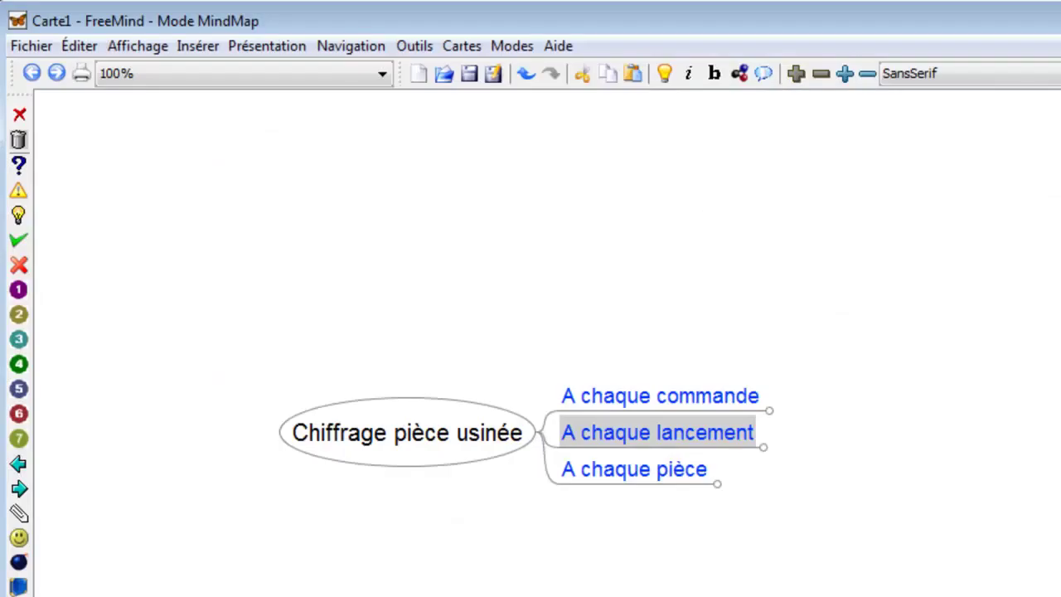
key(Left)
key(Right)
key(Down)
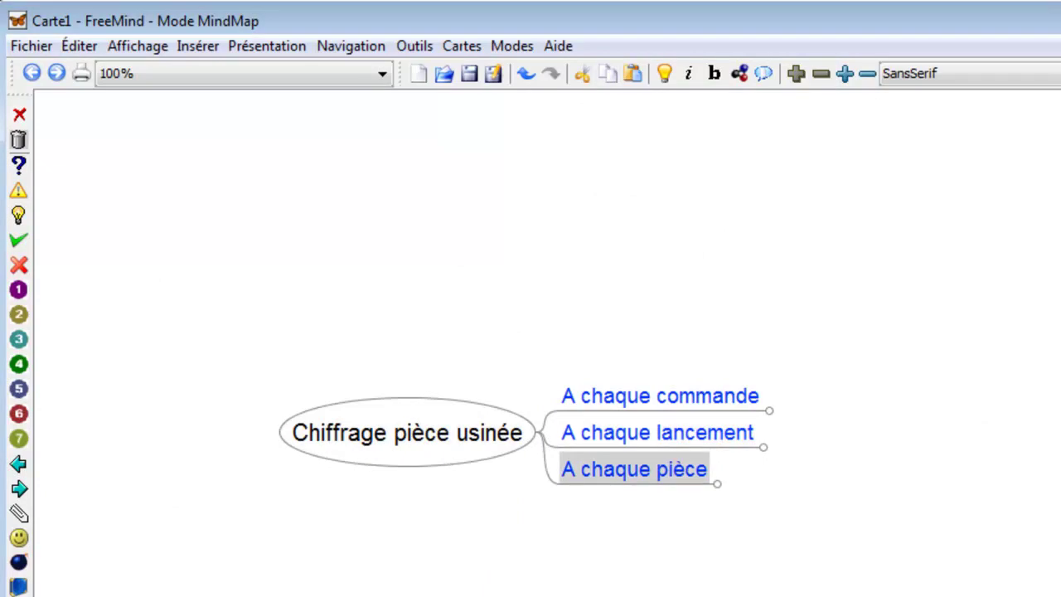
key(Up)
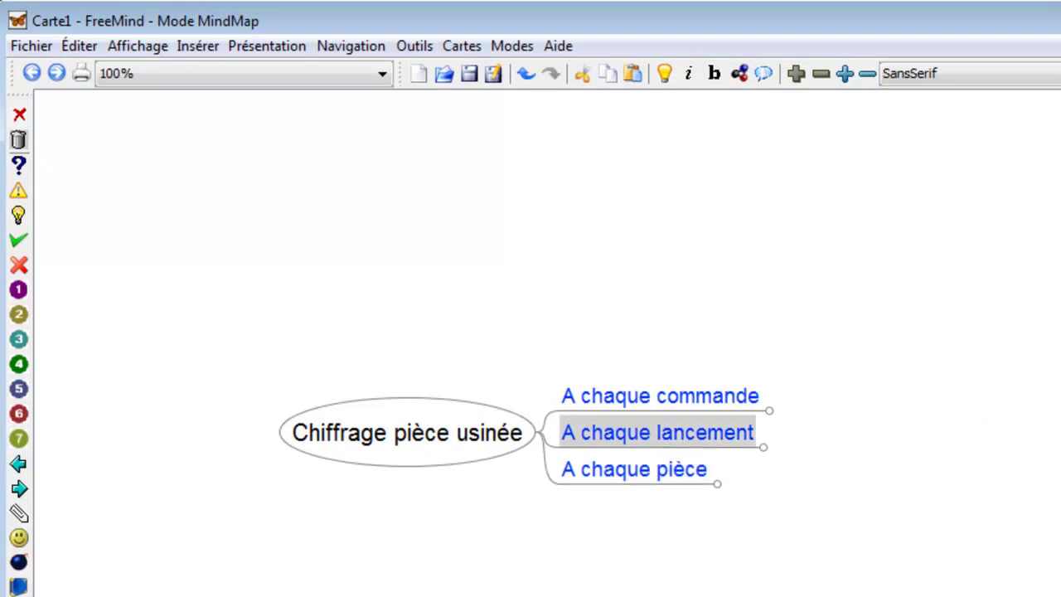
key(Up)
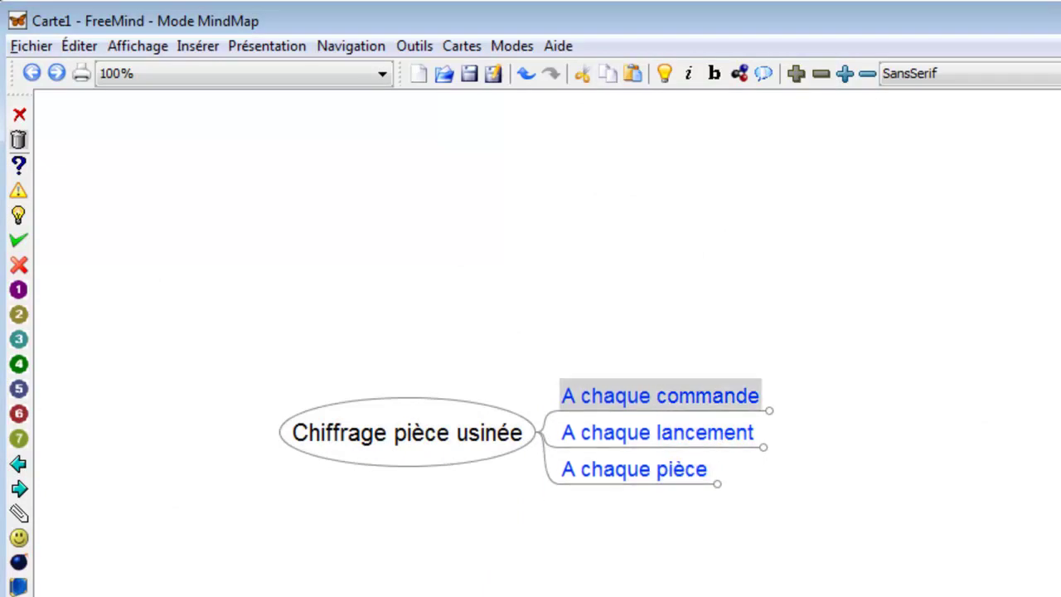
key(F2)
- Enter Pièce in C6 with Tps, Taux and Coût beneath in C7:E7
text(Pièce)
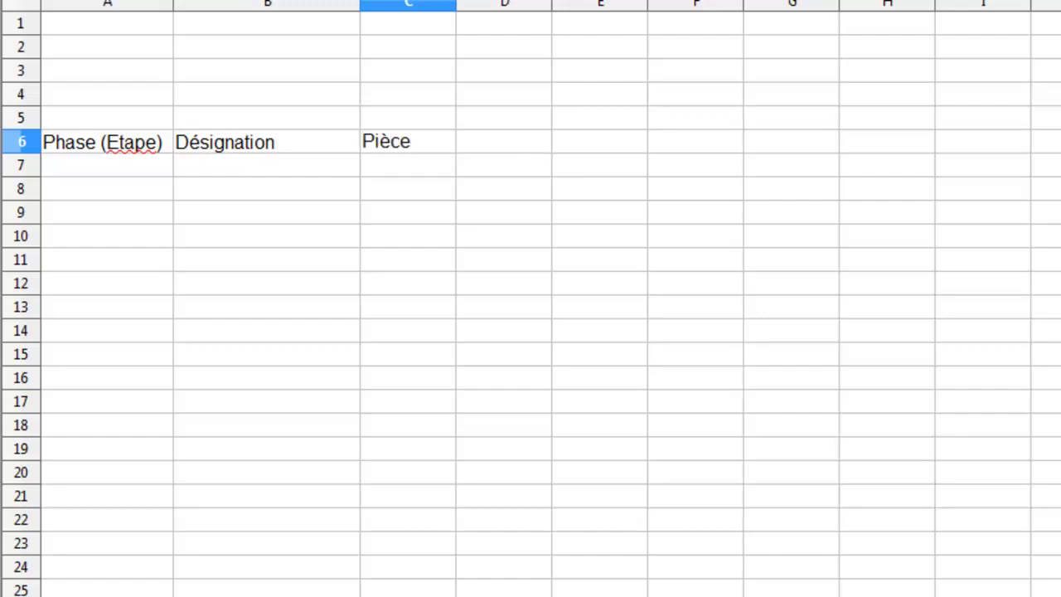
key(Return)
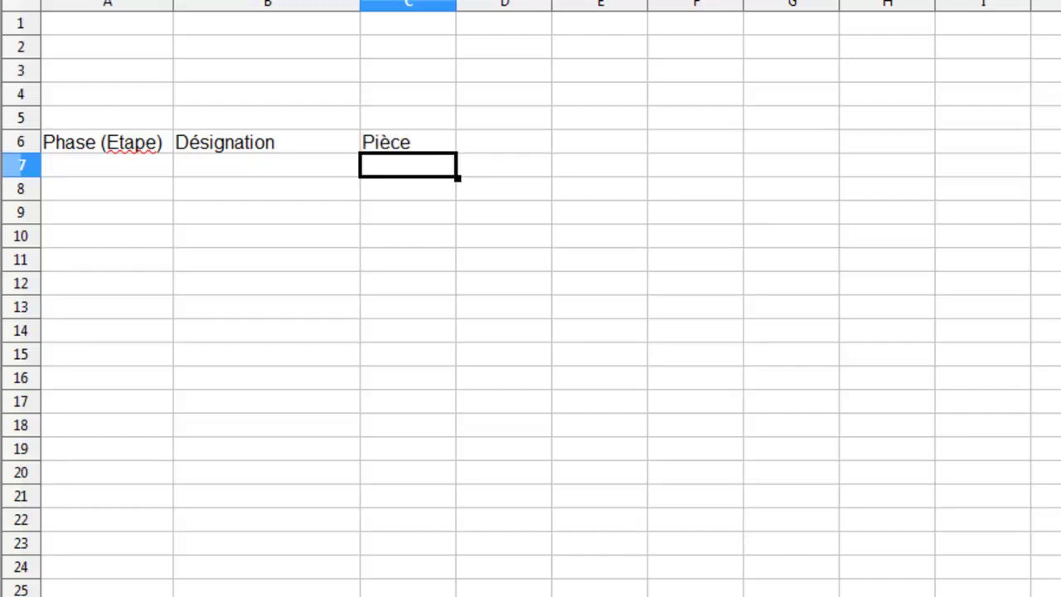
text(Tps)
key(Tab)
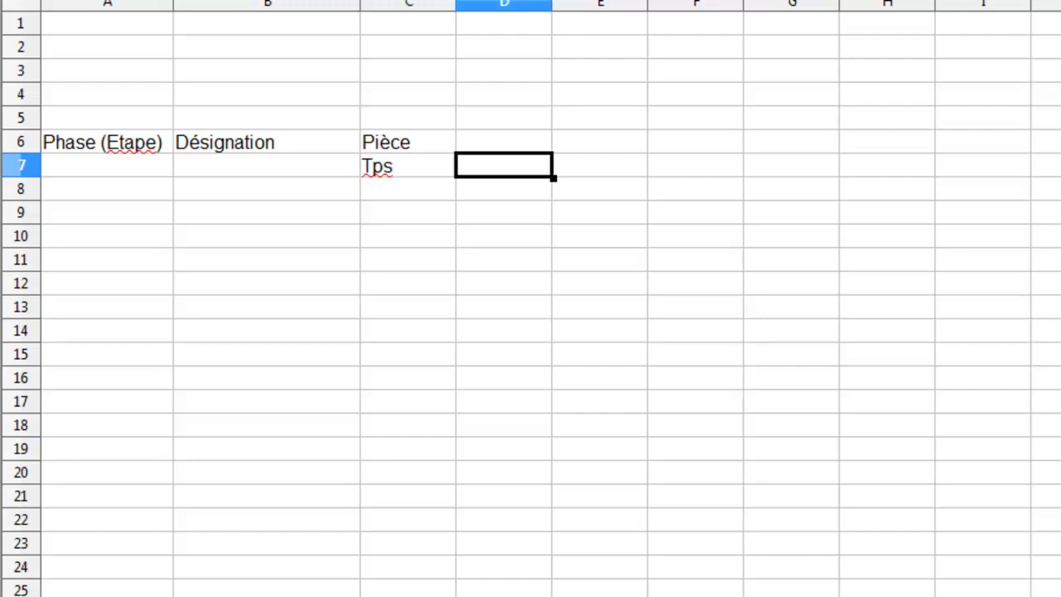
text(Taux)
key(Tab)
text(Cou)
key(BackSpace)
text(ût)
key(Return)
click(599, 165)
key(Up)
key(Right)
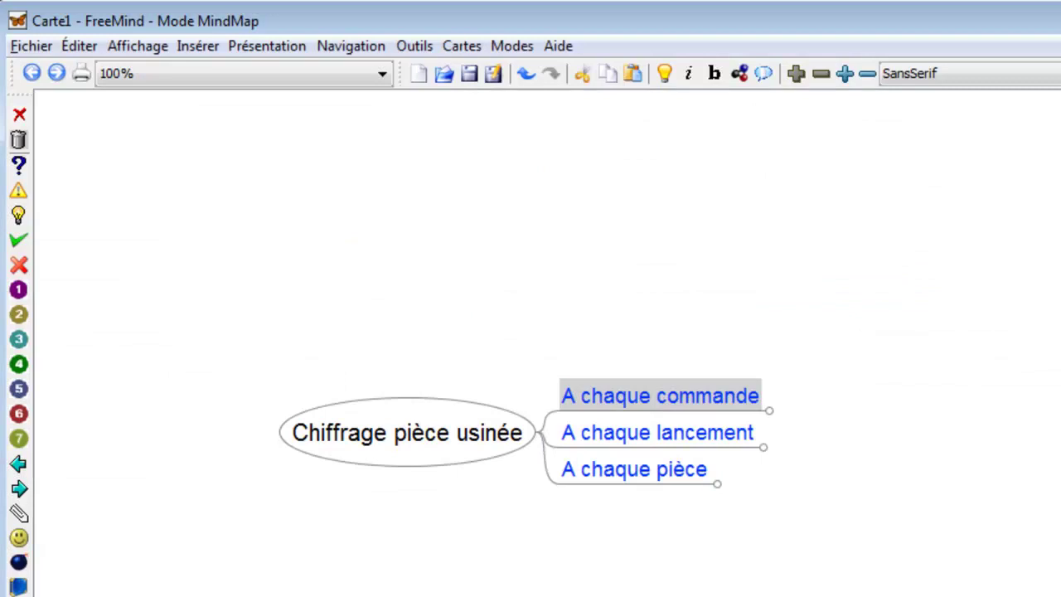
click(657, 432)
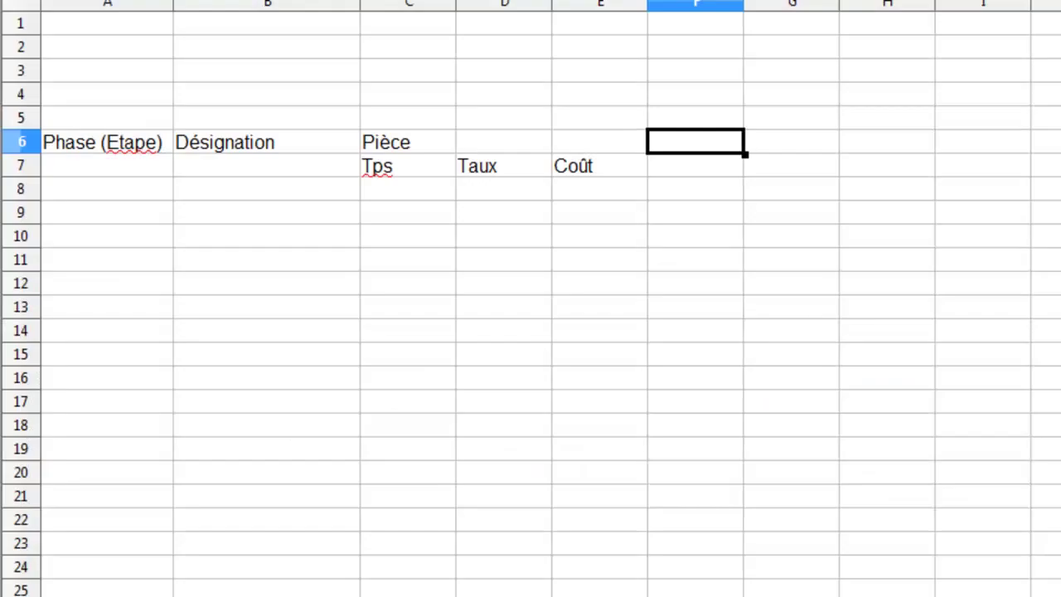
- Enter Lot in F6 with Tps, Taux and Coût beneath in F7:H7
text(Lot)
key(Return)
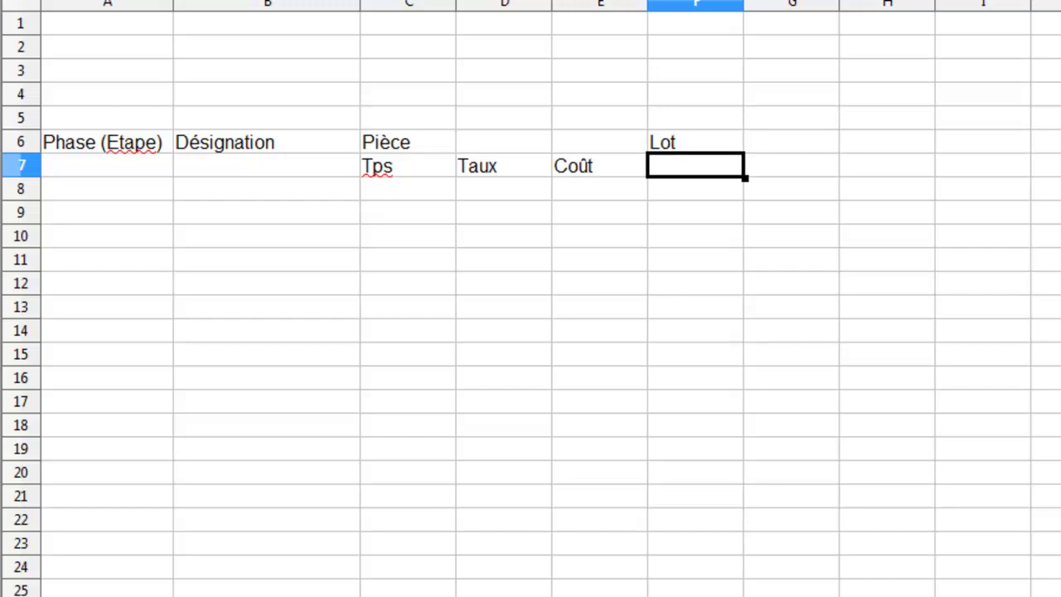
text(Tps)
key(Tab)
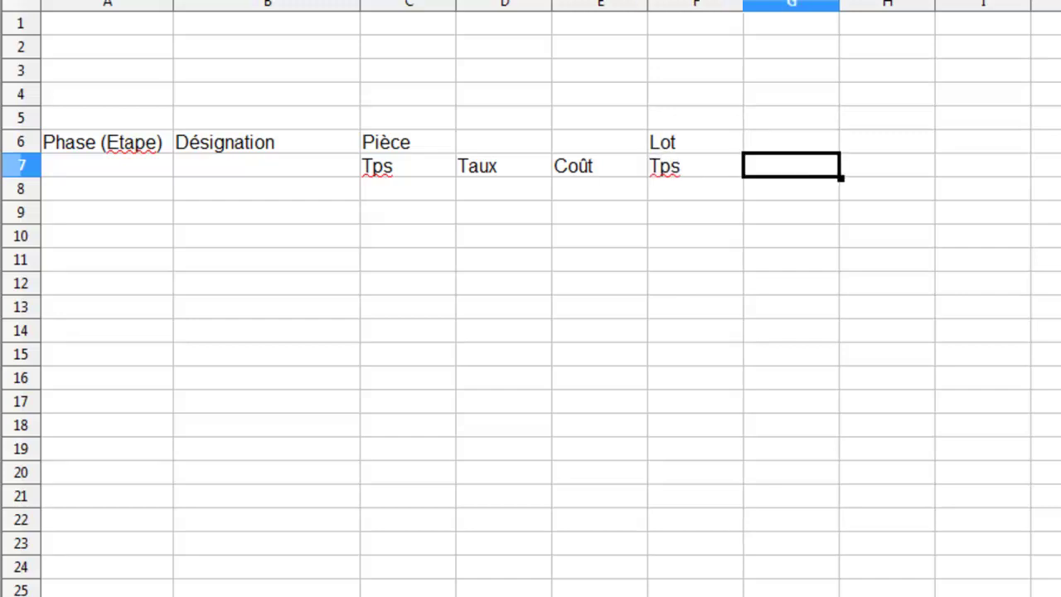
text(Taux)
key(Tab)
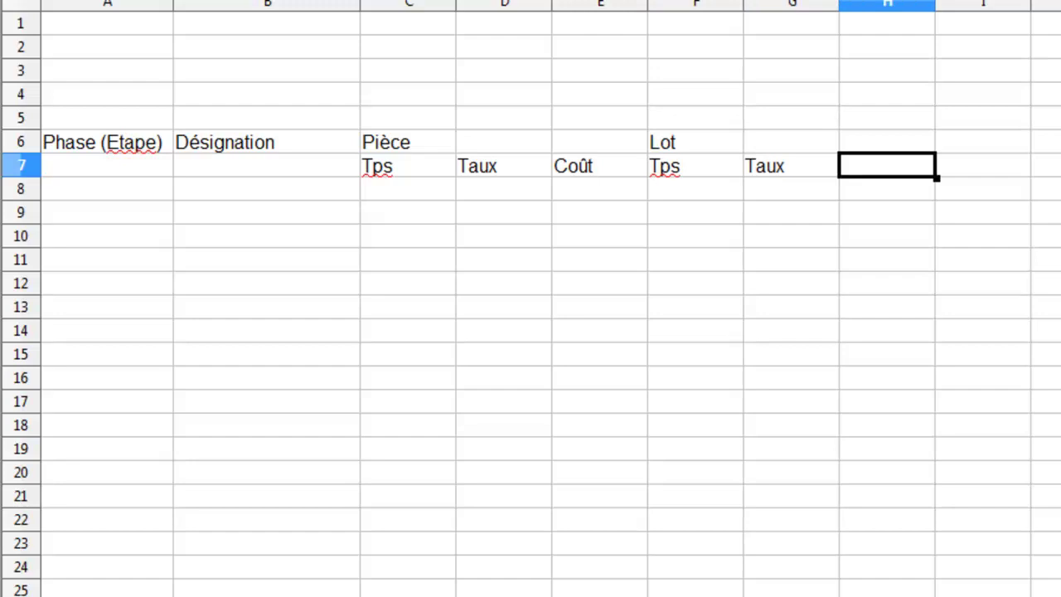
text(Coût)
key(Return)
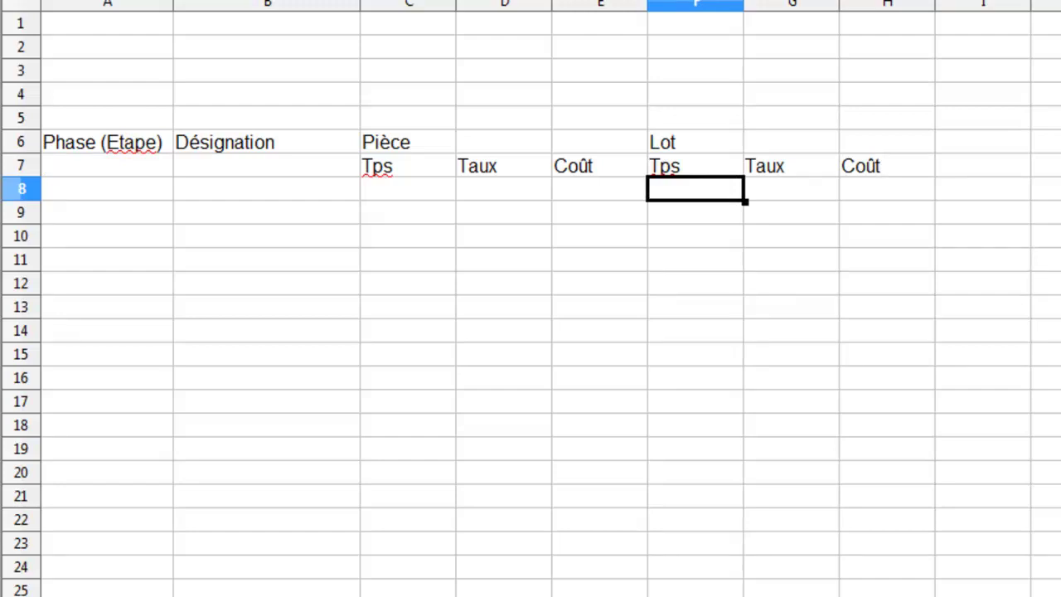
click(571, 189)
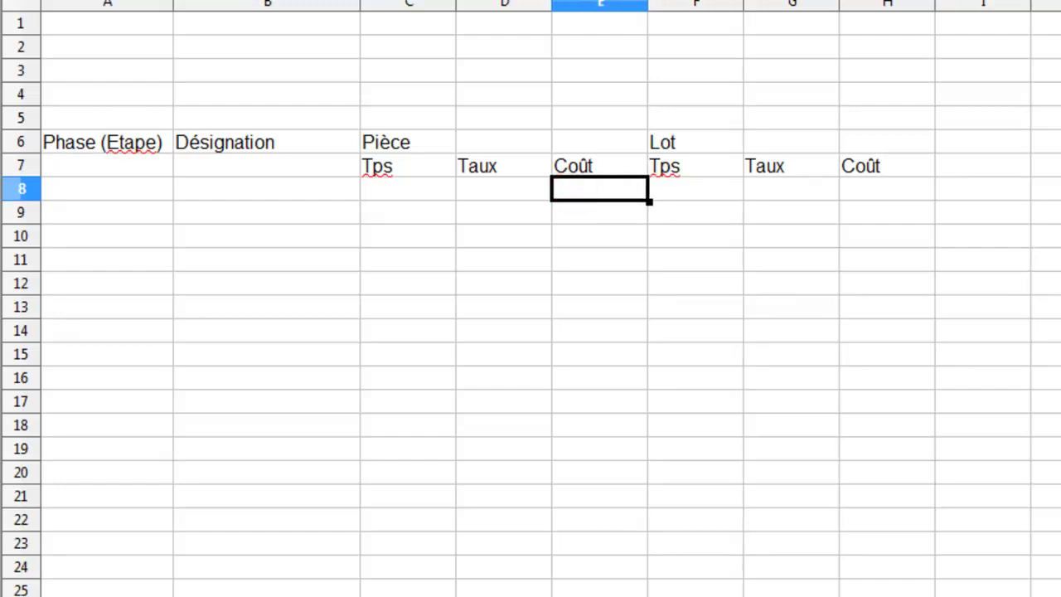
- Enter Cmde in I6 with Tps, Taux and Coût beneath in I7:K7
click(962, 142)
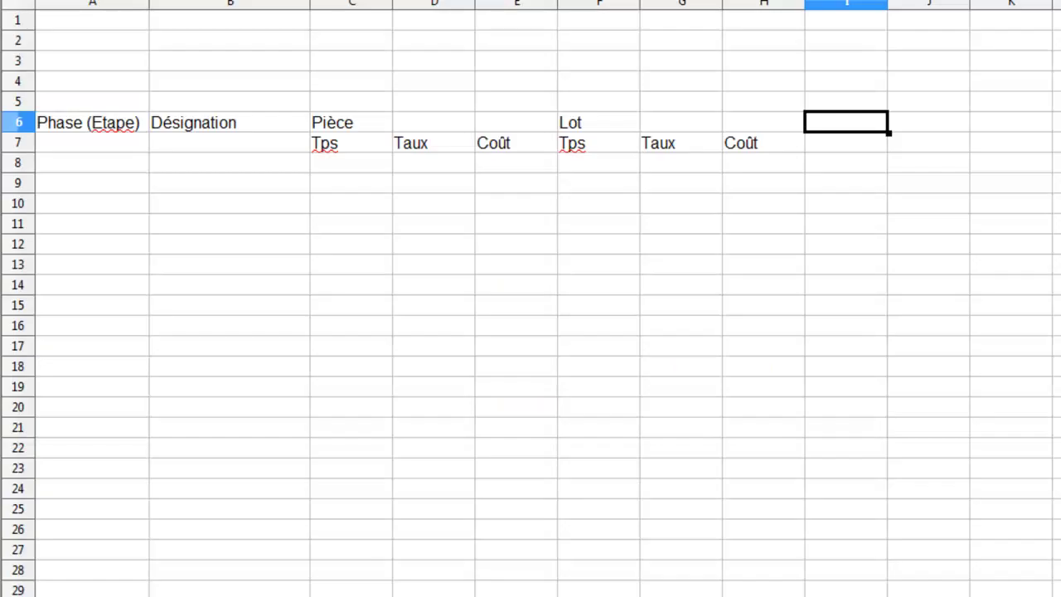
text(Cmde)
key(Return)
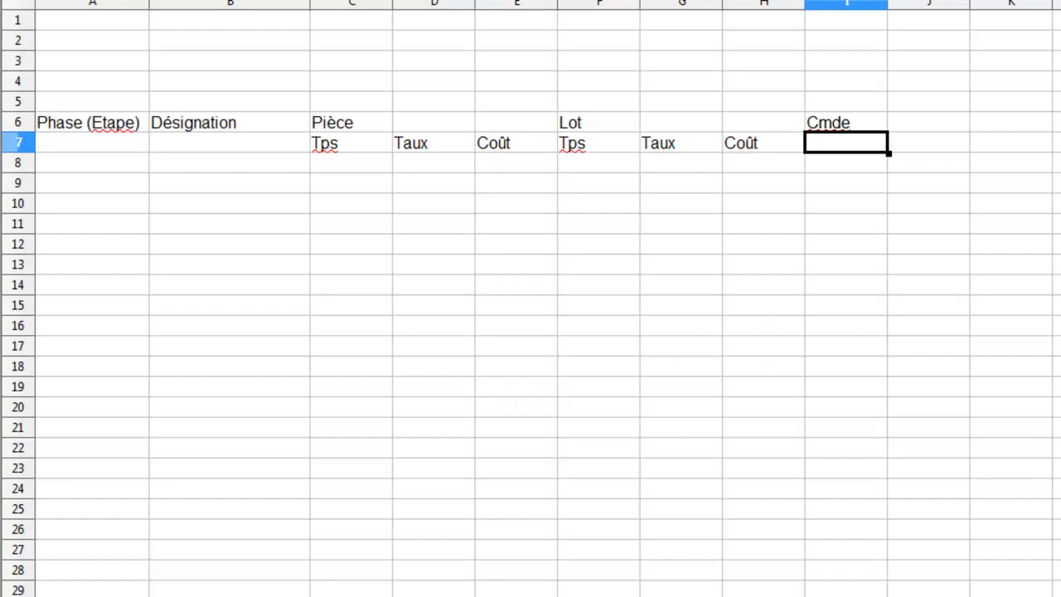
text(Tap)
key(BackSpace)
key(BackSpace)
text(ps)
key(Tab)
text(Taux)
key(Tab)
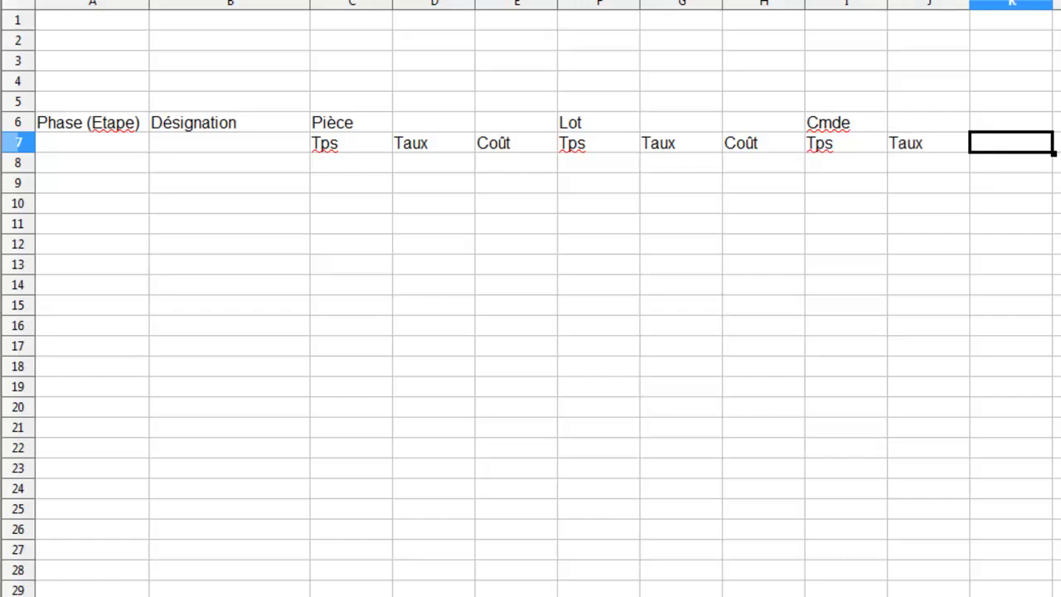
text(Cu)
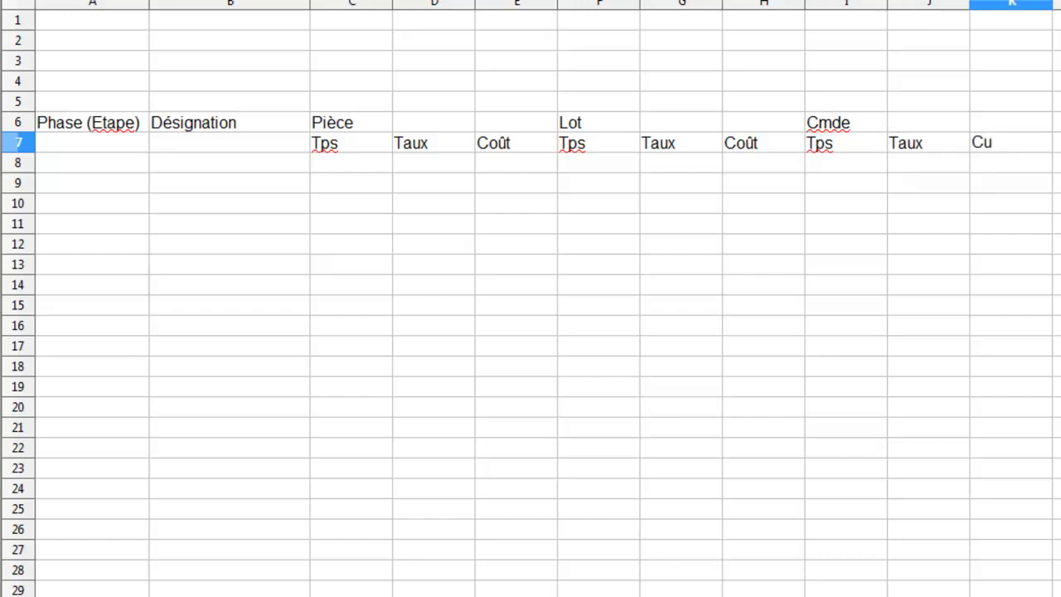
key(BackSpace)
text(oû)
text(t)
key(Return)
key(Left)
key(Left)
key(Left)
key(Left)
key(Left)
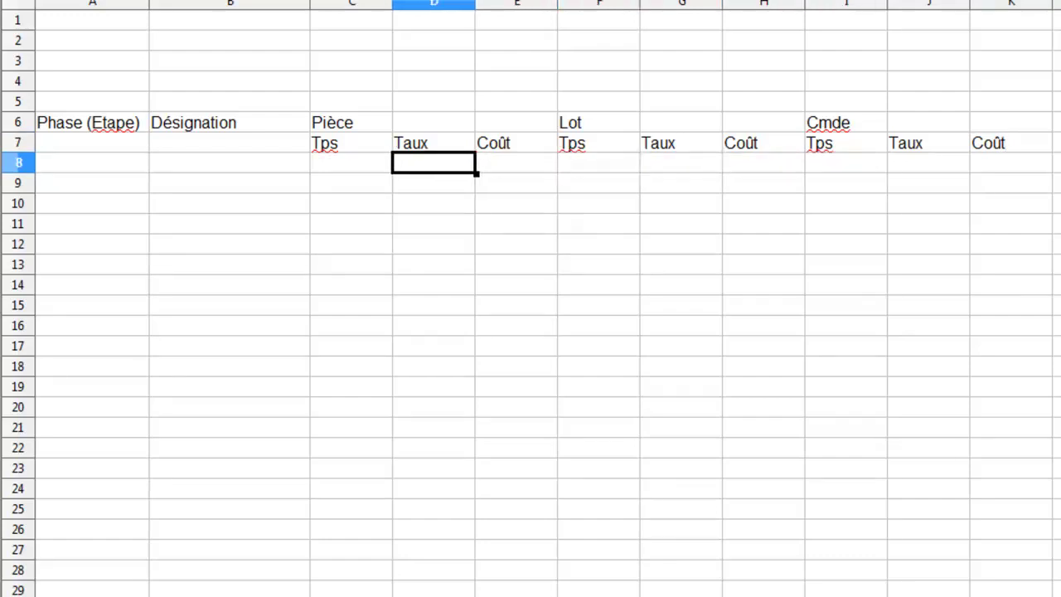
key(Left)
key(Left)
click(365, 121)
- Merge C6:E6, F6:H6 and I6:K6 so Pièce, Lot and Cmde each span three columns
key(shift+Right)
key(shift+Right)
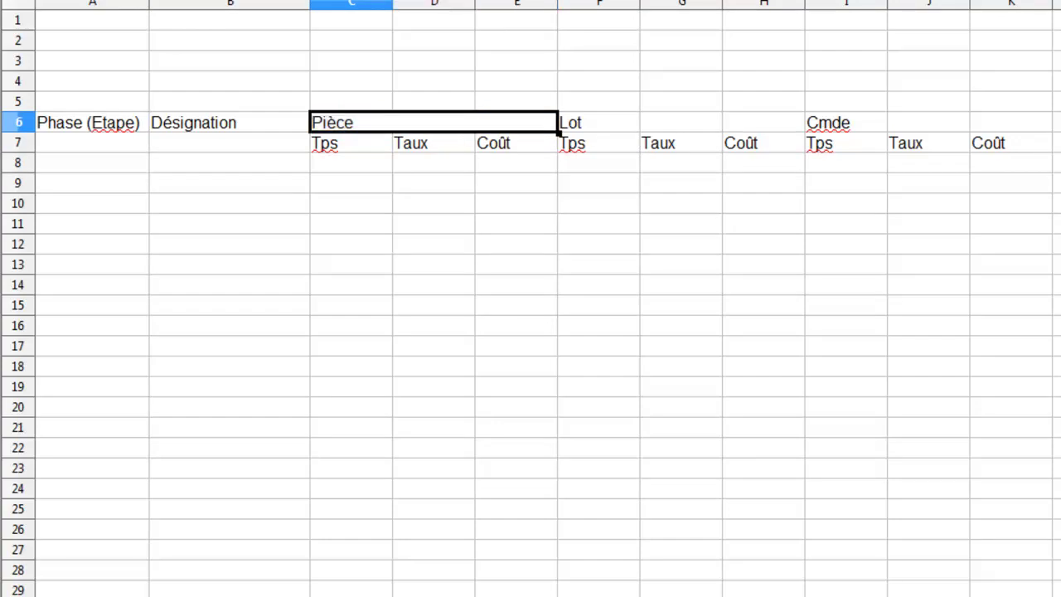
click(581, 123)
key(shift+Right)
key(shift+Right)
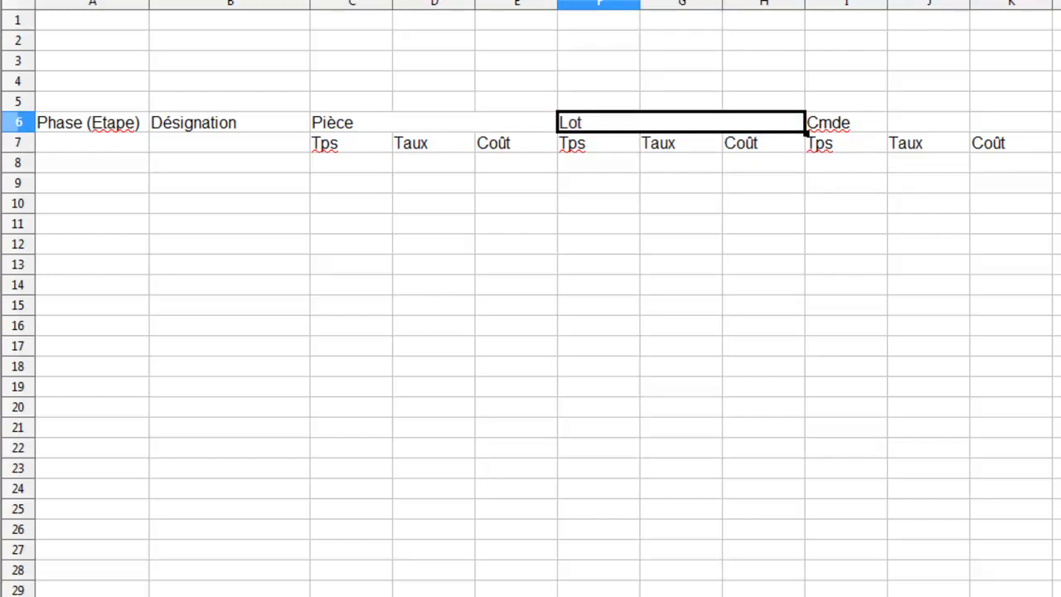
click(825, 123)
key(shift+Right)
key(shift+Right)
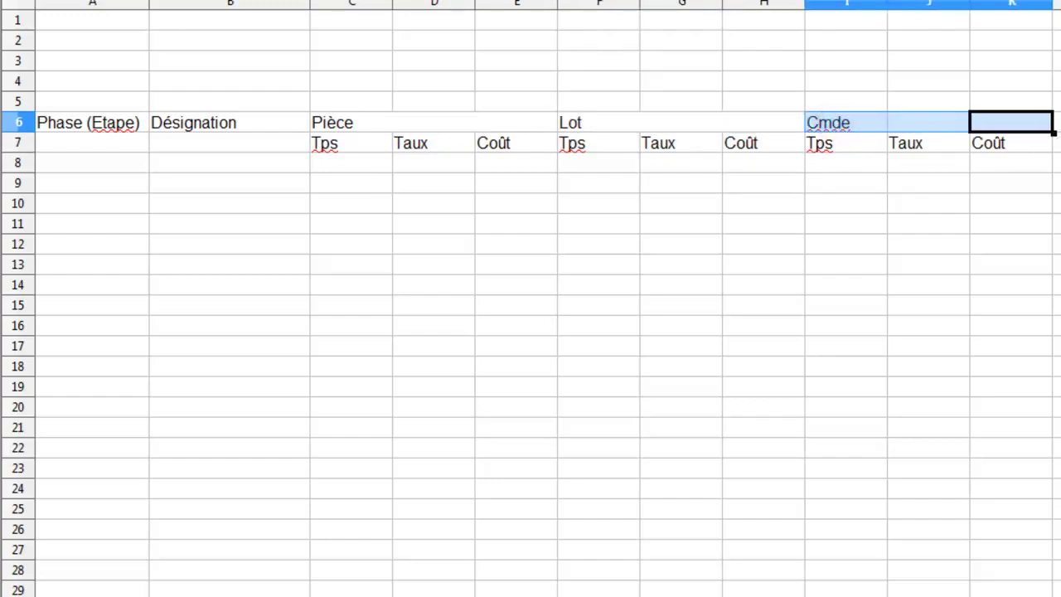
click(299, 183)
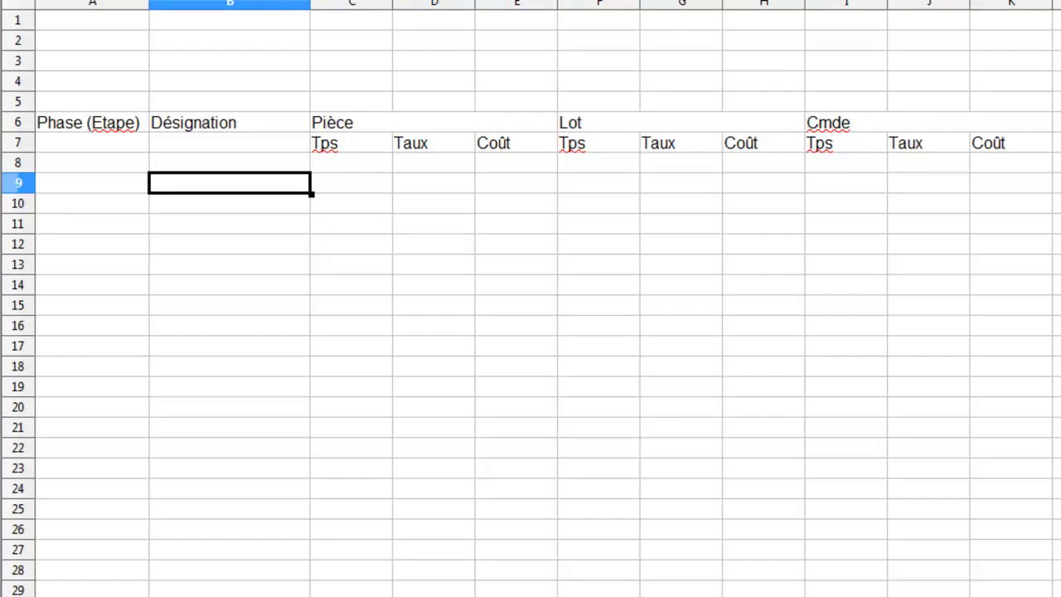
click(88, 122)
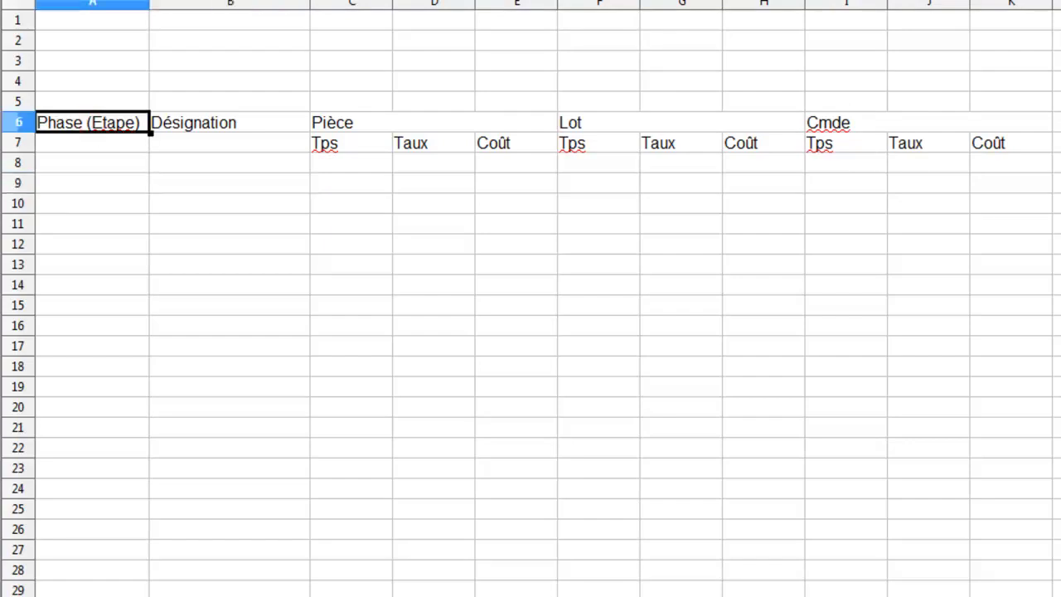
- Apply All Borders to every cell of the table range A6:K15
drag(79, 120, 1012, 305)
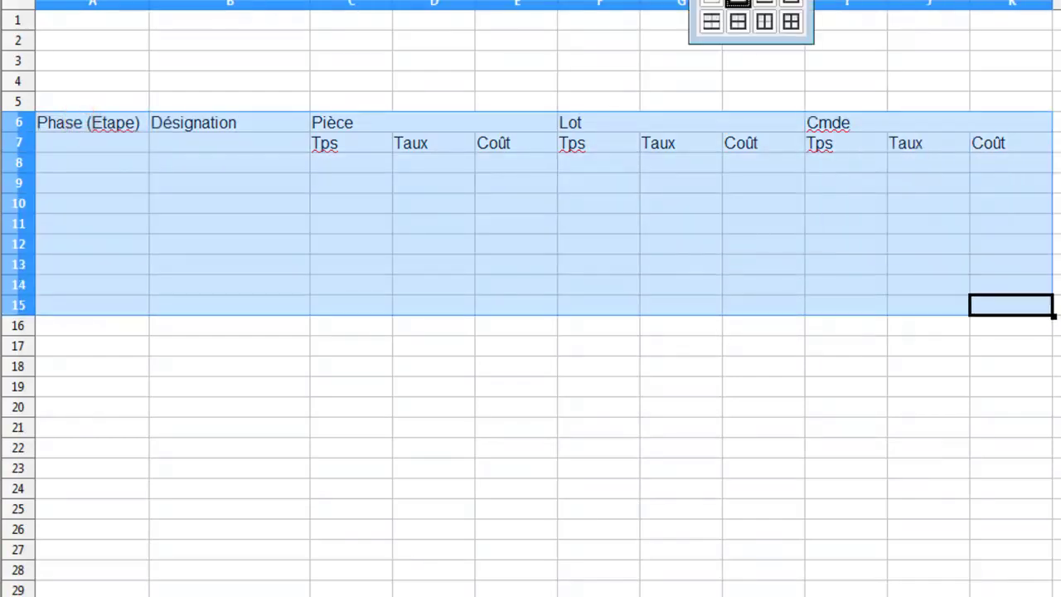
click(791, 23)
click(434, 284)
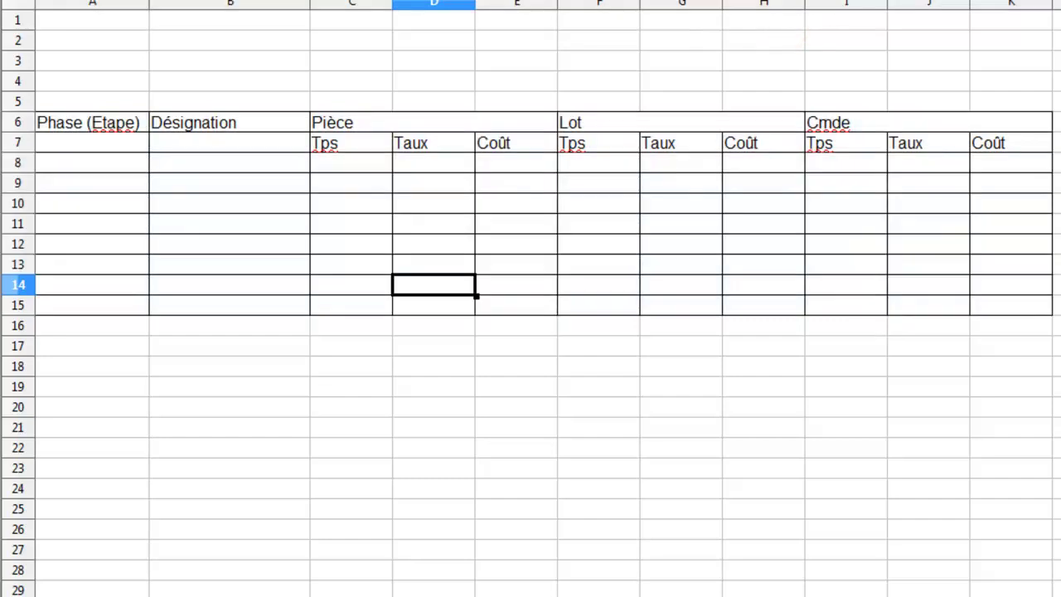
- Merge A6:A7 so Phase (Etape) spans rows 6 and 7, then select B6:B7 for Désignation
click(92, 162)
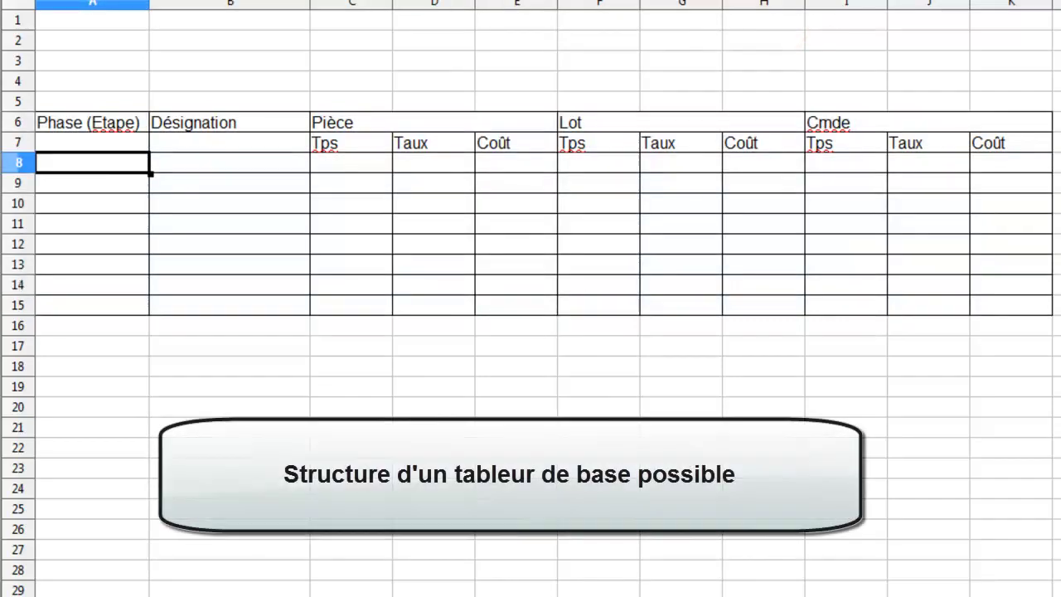
click(92, 122)
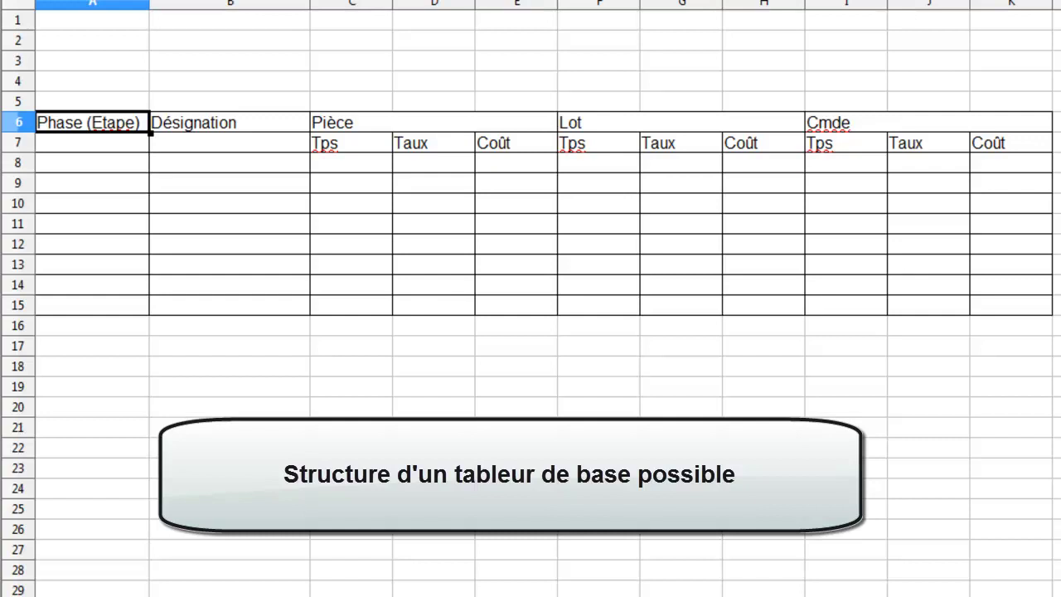
drag(92, 122, 92, 143)
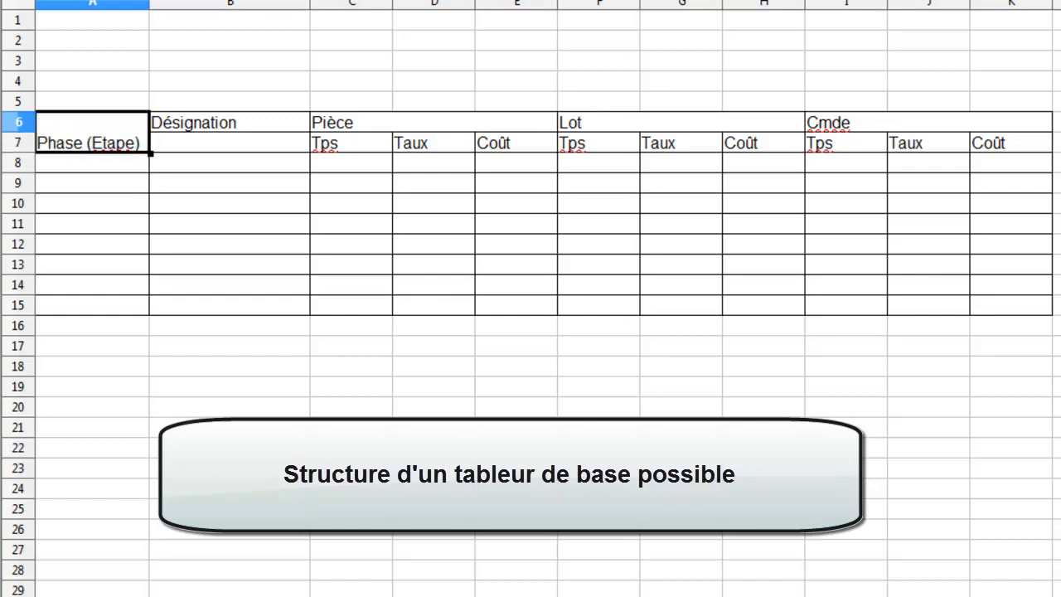
drag(230, 121, 230, 142)
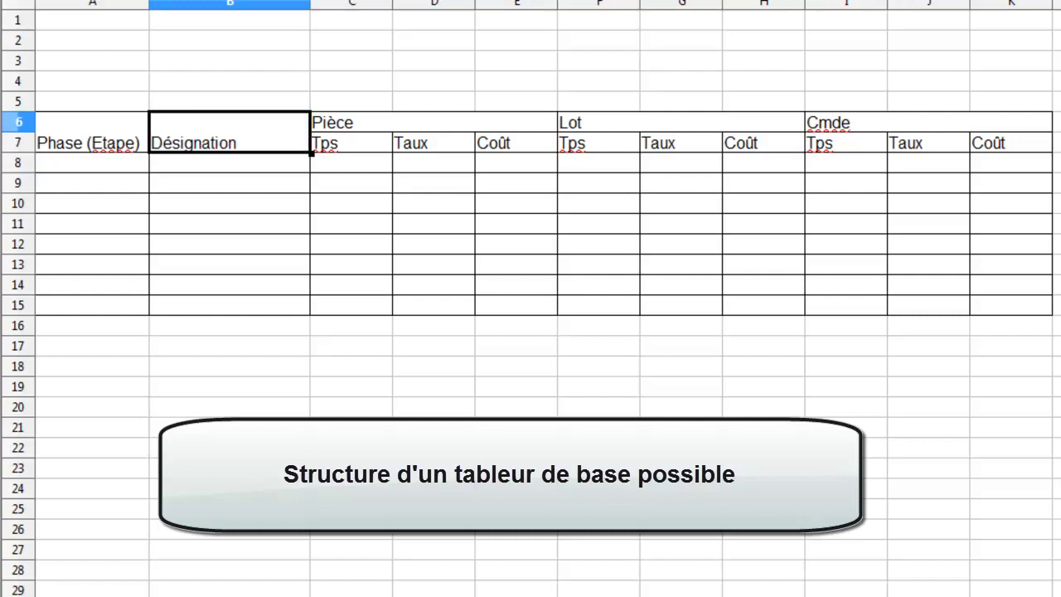